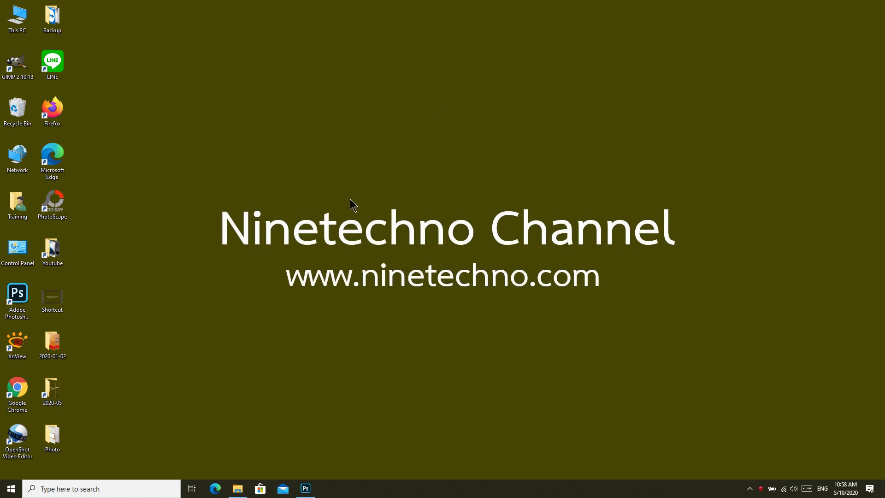
- Launch Photoshop from its taskbar icon to reach the Home screen
click(305, 487)
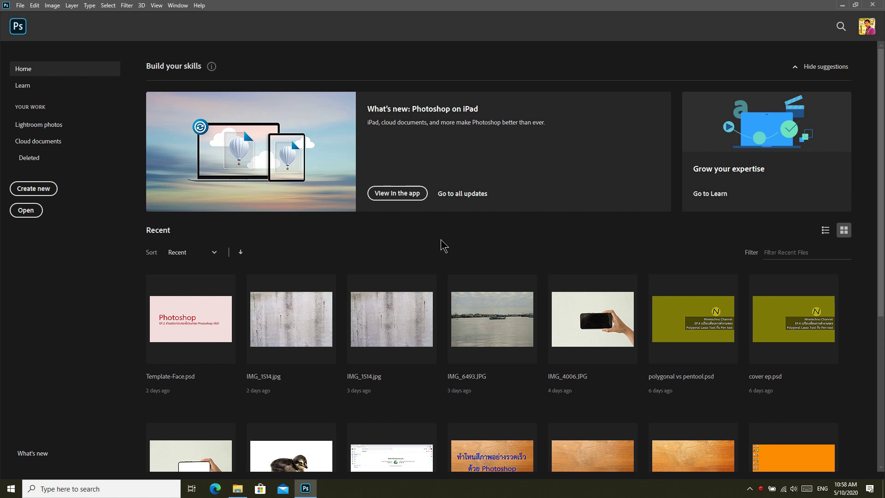
- Open the File > Open dialog and move it to a convenient spot
click(19, 6)
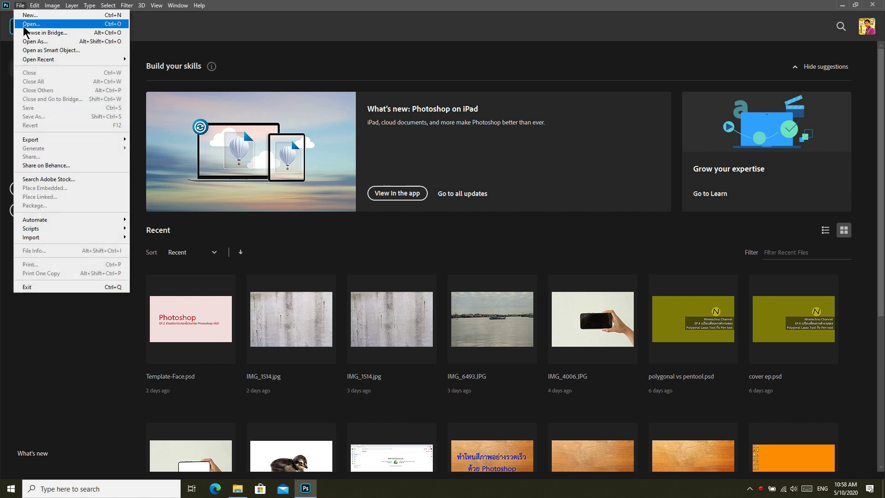
click(31, 24)
mouse_move(424, 103)
mouse_down()
mouse_move(507, 128)
mouse_move(498, 161)
mouse_up()
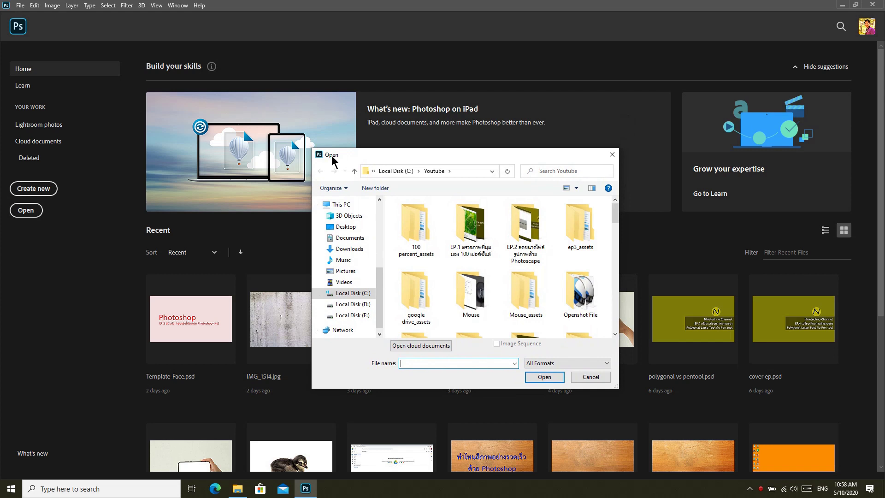
mouse_move(352, 305)
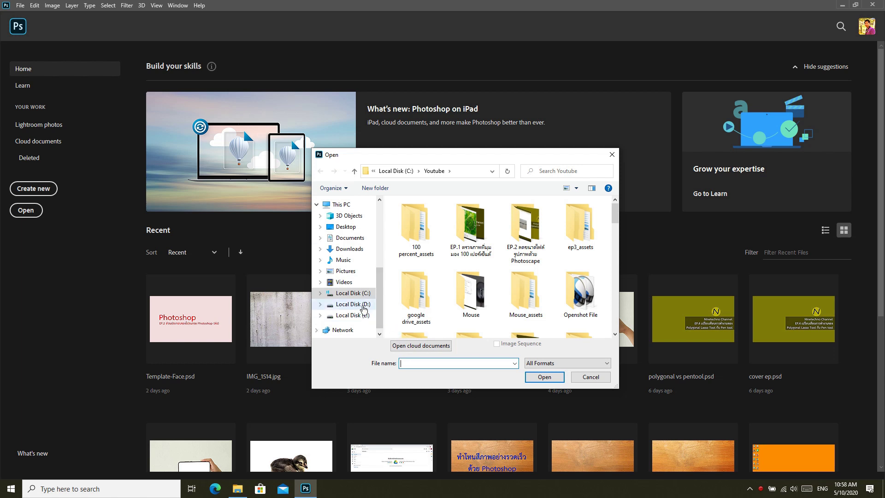
- Browse Local Disks D: and E: and the Desktop, ending on Local Disk C:'s top level
click(364, 305)
click(361, 315)
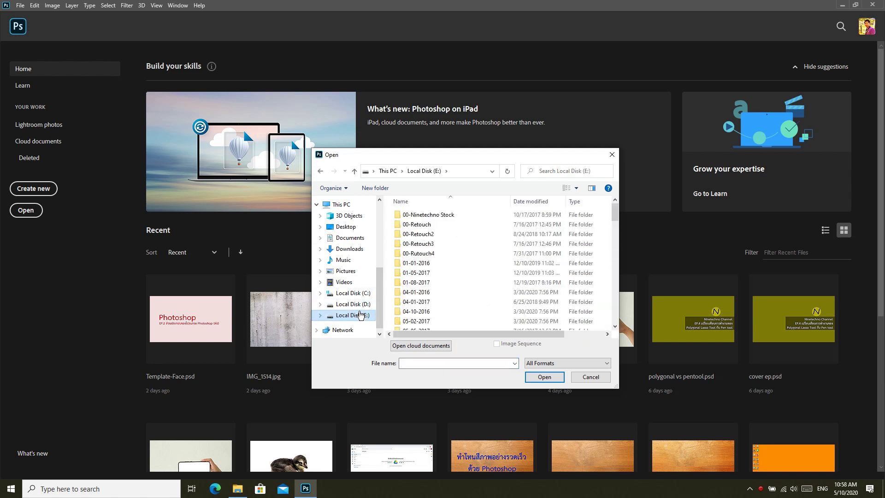
click(366, 305)
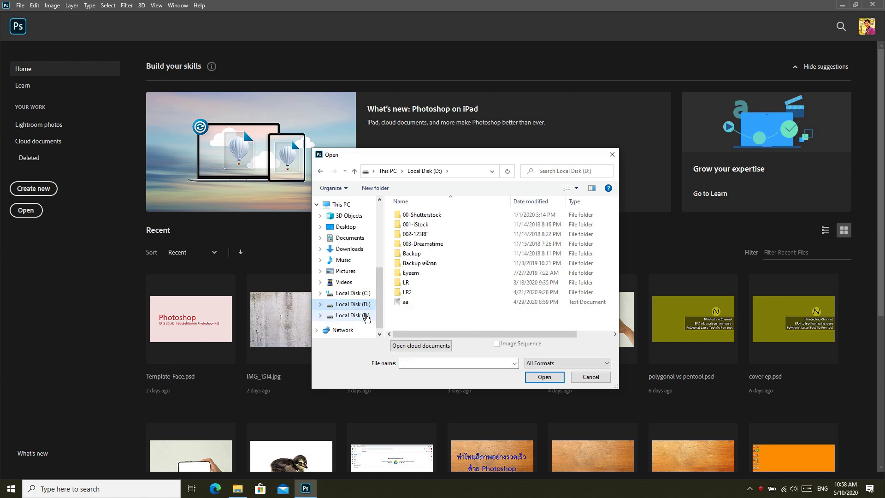
click(366, 315)
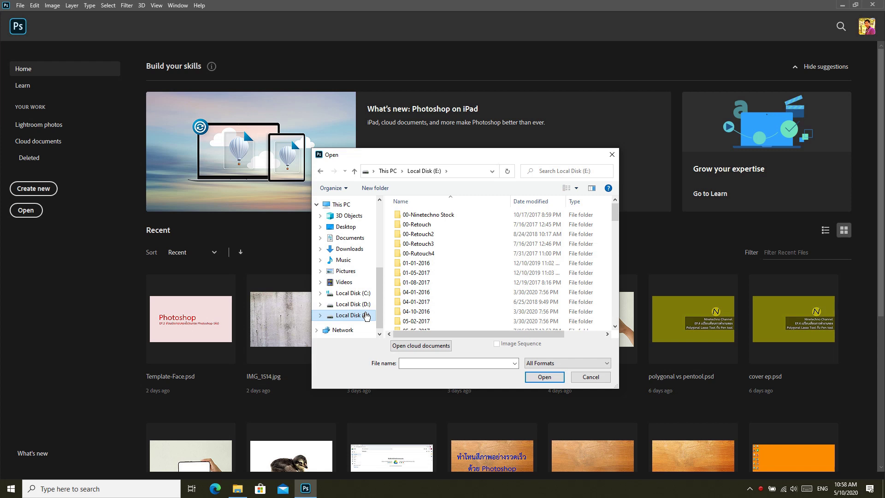
click(349, 228)
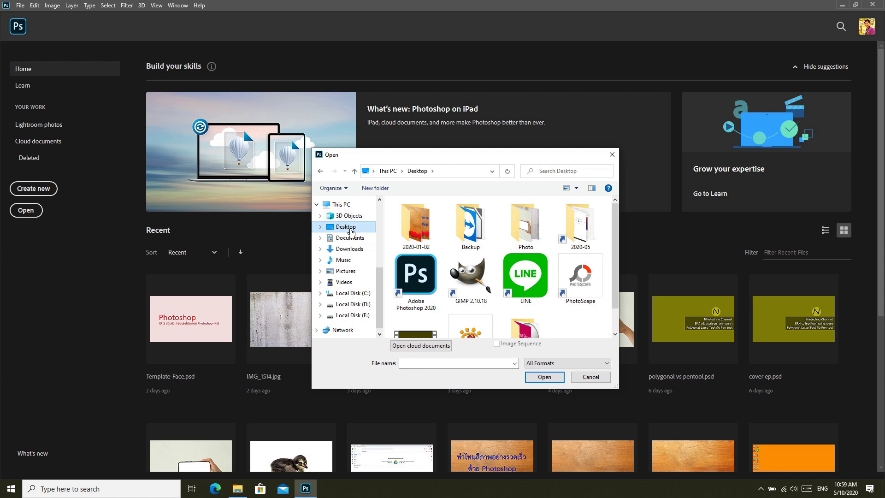
click(352, 297)
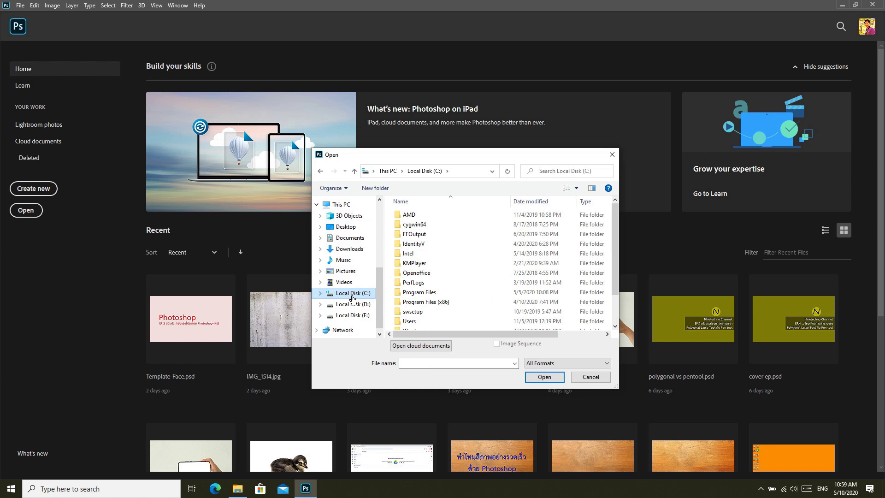
click(350, 228)
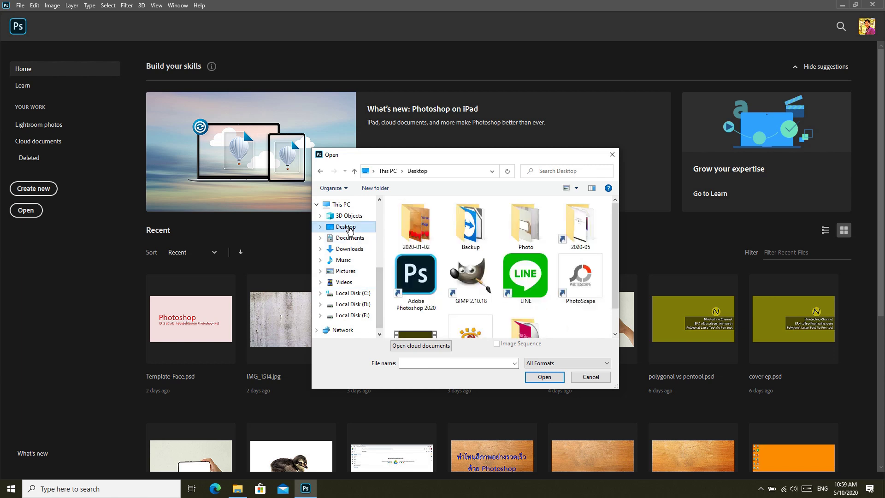
click(353, 294)
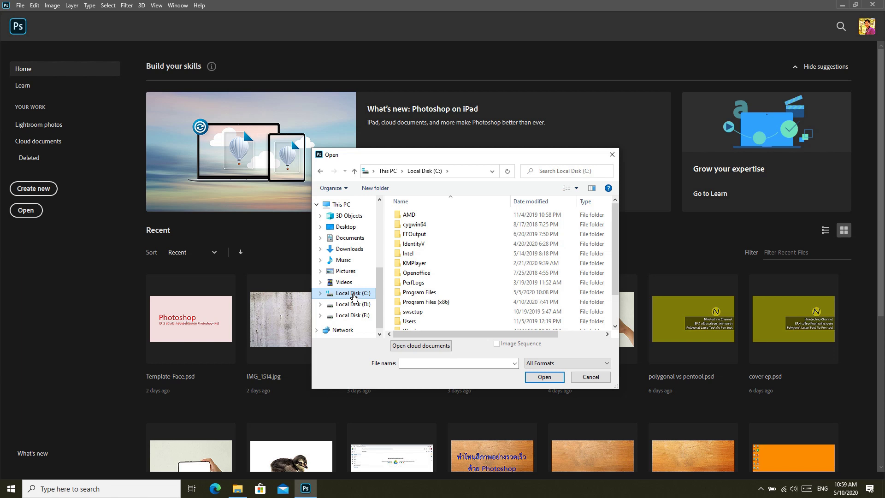
click(366, 227)
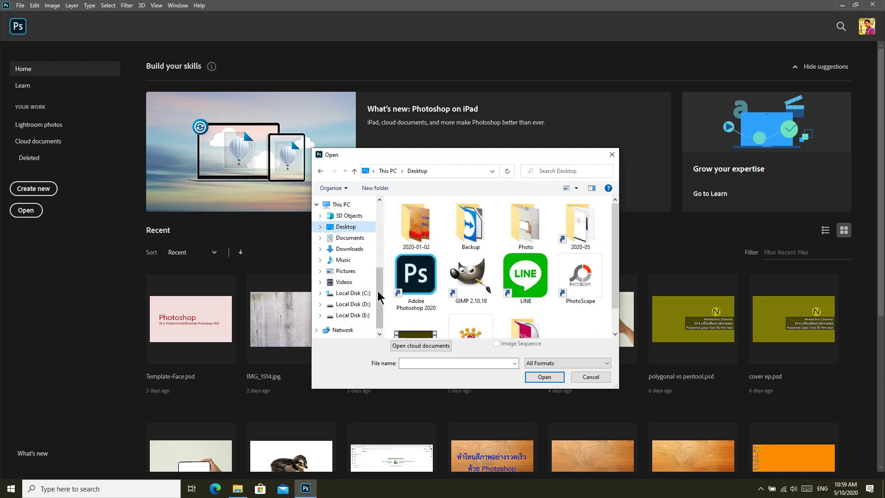
click(372, 293)
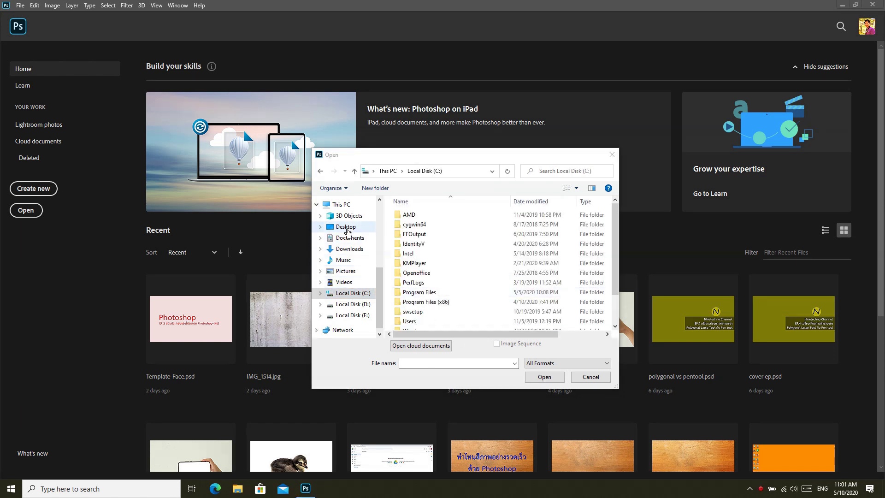
- Switch the Open dialog back to the Desktop's folders and shortcuts
click(347, 231)
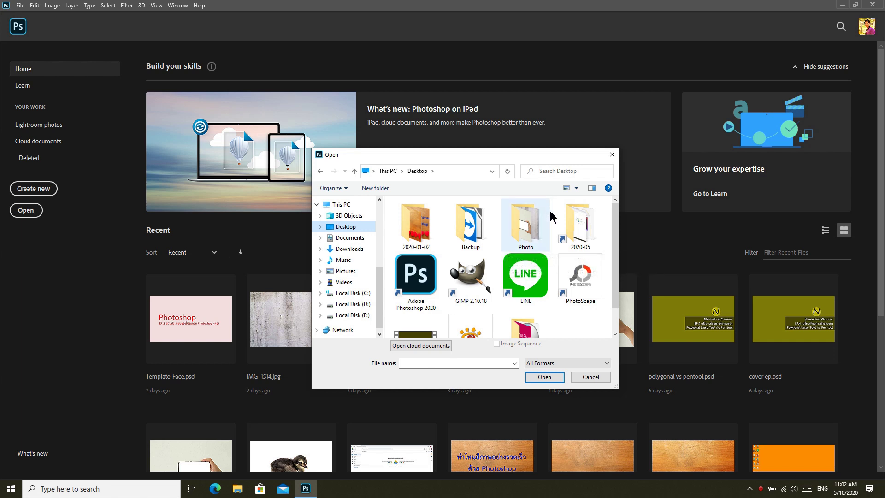
mouse_move(523, 225)
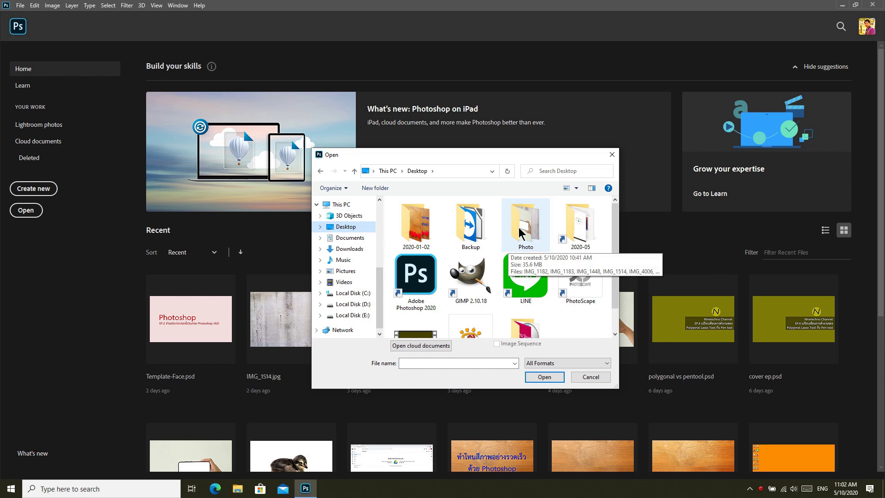
- Open IMG_1182.jpg, the noodle bowl photo, from the Desktop's Photo folder
double_click(520, 231)
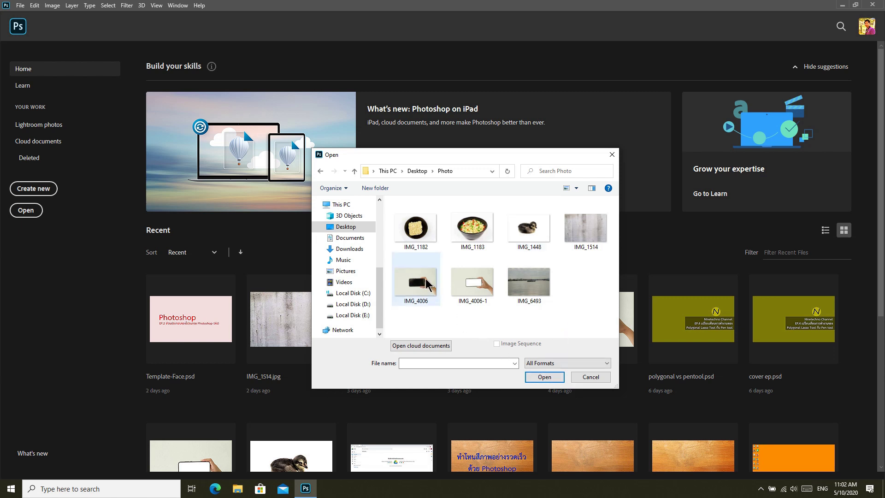
click(423, 239)
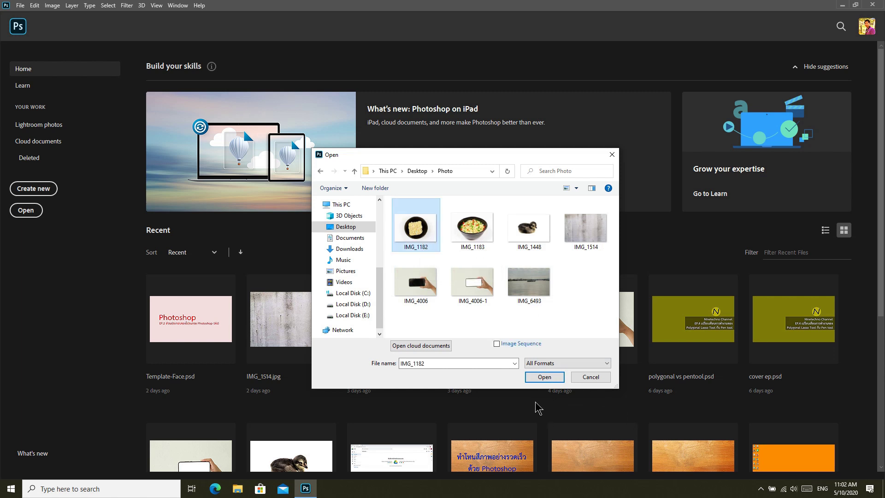
click(543, 377)
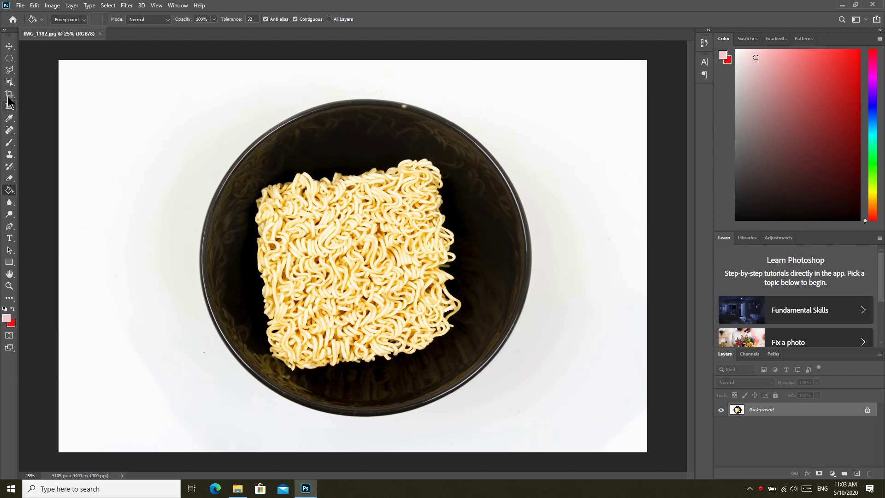
- Look through the Lasso and Marquee tool variants, then settle on the freehand Lasso Tool
click(10, 71)
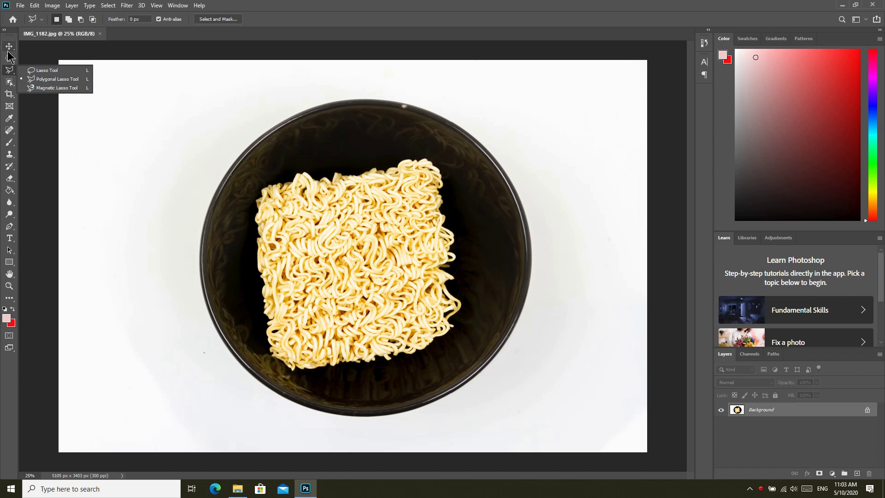
click(9, 63)
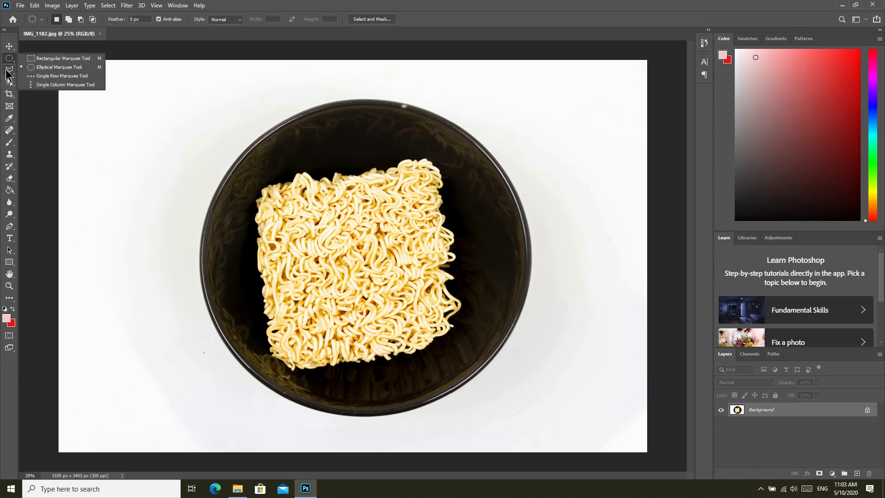
click(8, 72)
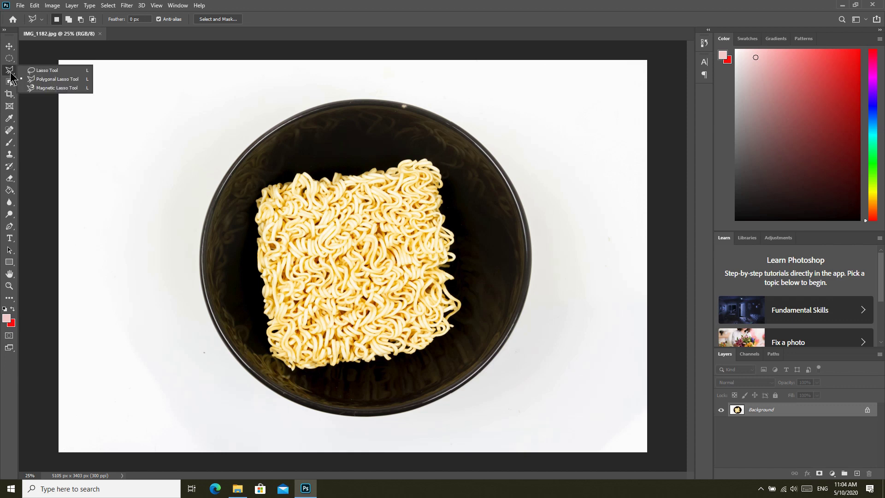
click(58, 80)
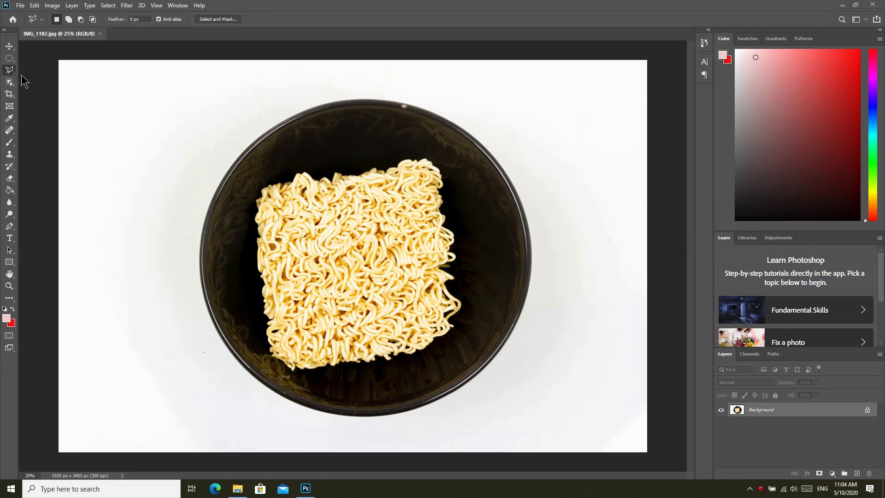
right_click(8, 75)
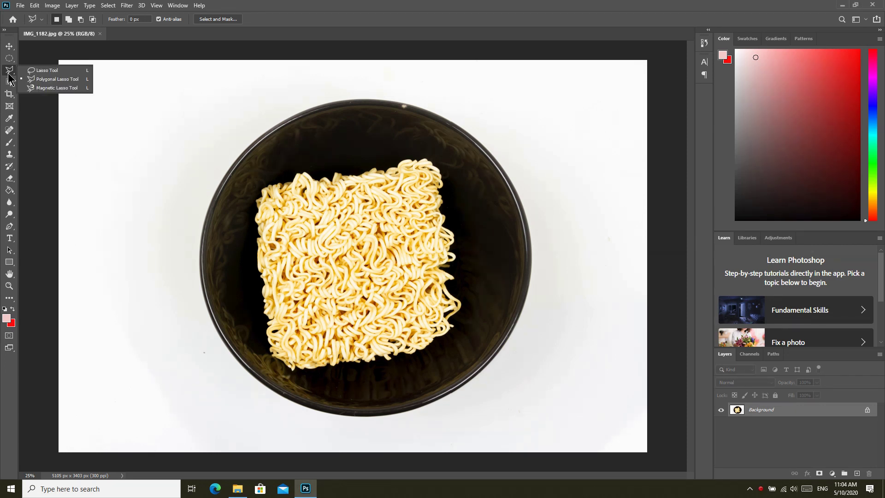
click(58, 69)
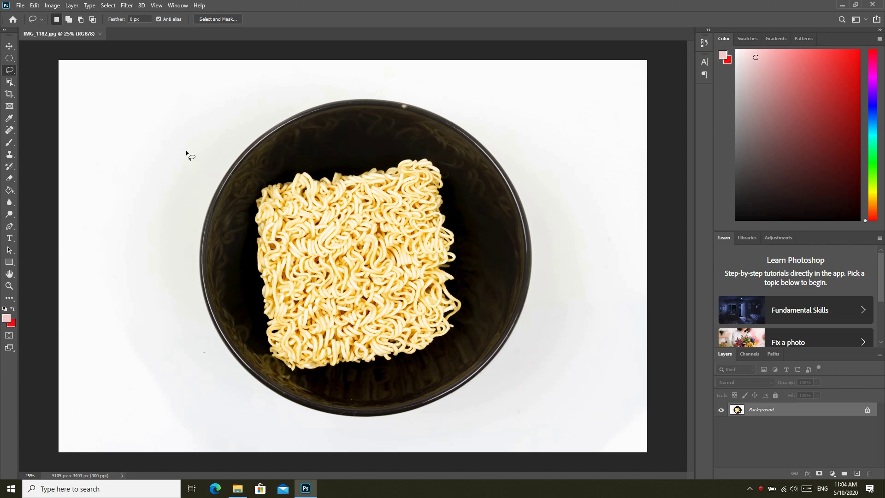
- Draw a loose freehand lasso loop around the entire black noodle bowl
drag(247, 125, 329, 88)
mouse_move(455, 94)
mouse_down()
mouse_move(535, 178)
mouse_move(563, 362)
mouse_move(456, 428)
mouse_move(317, 433)
mouse_move(214, 374)
mouse_move(174, 283)
mouse_move(174, 233)
mouse_move(193, 176)
mouse_up()
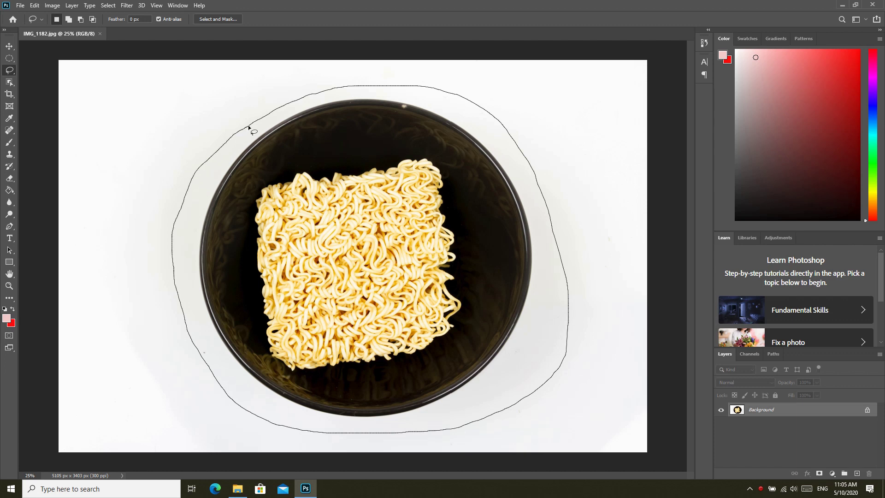
drag(248, 126, 248, 127)
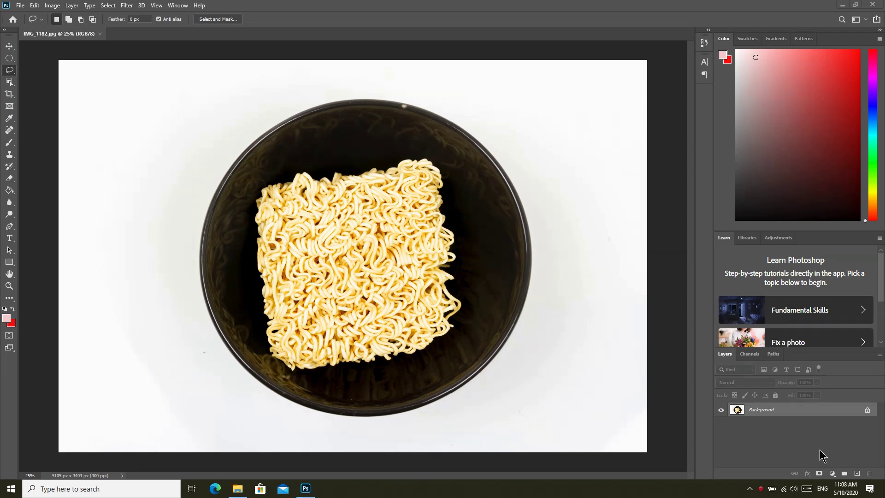
drag(212, 156, 195, 173)
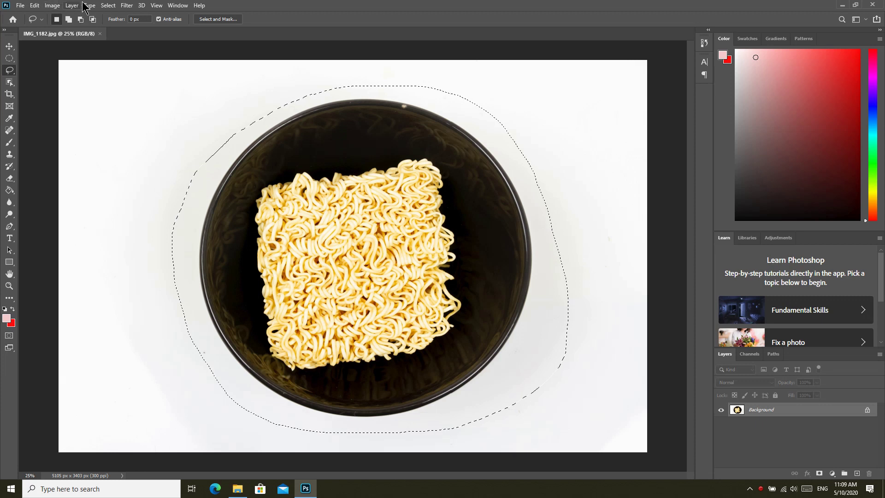
- Drop the lasso selection with Select > Deselect, then dismiss the Select menu
click(108, 5)
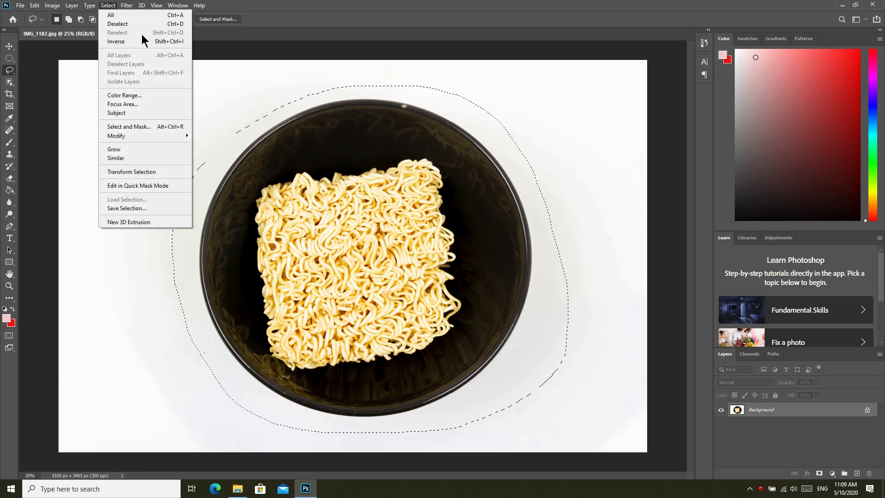
click(139, 24)
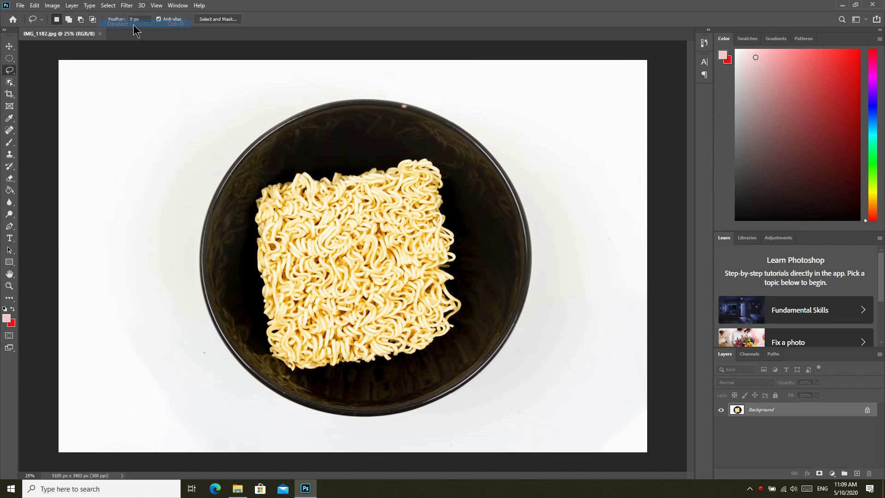
click(108, 5)
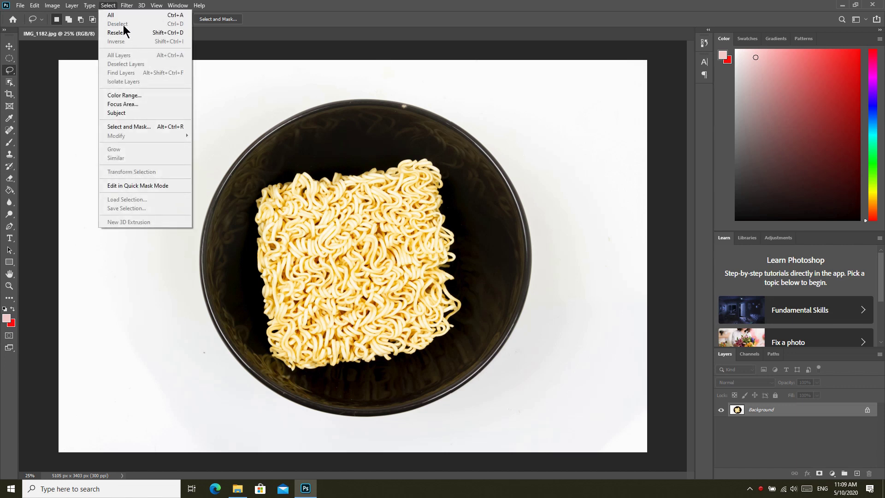
click(244, 102)
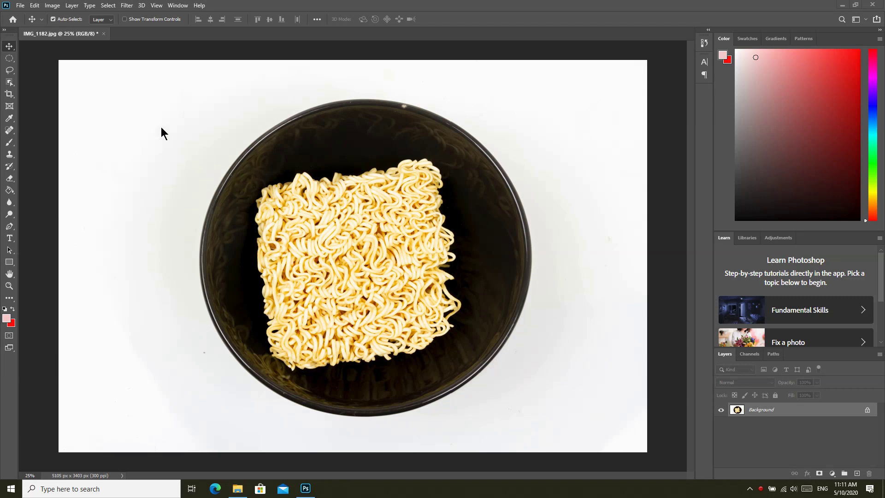
- Lasso the bowl's right half and erase a thick red band down its middle
click(9, 70)
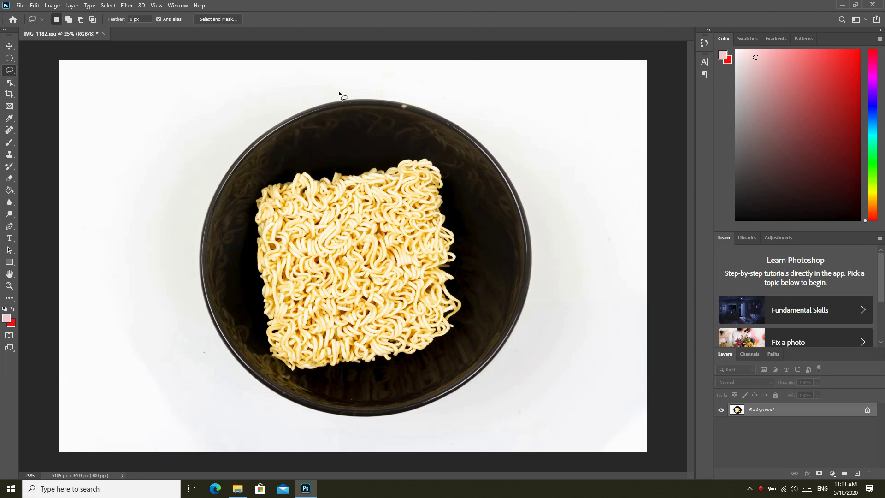
mouse_move(338, 91)
mouse_down()
mouse_move(565, 177)
mouse_move(339, 92)
mouse_up()
click(9, 178)
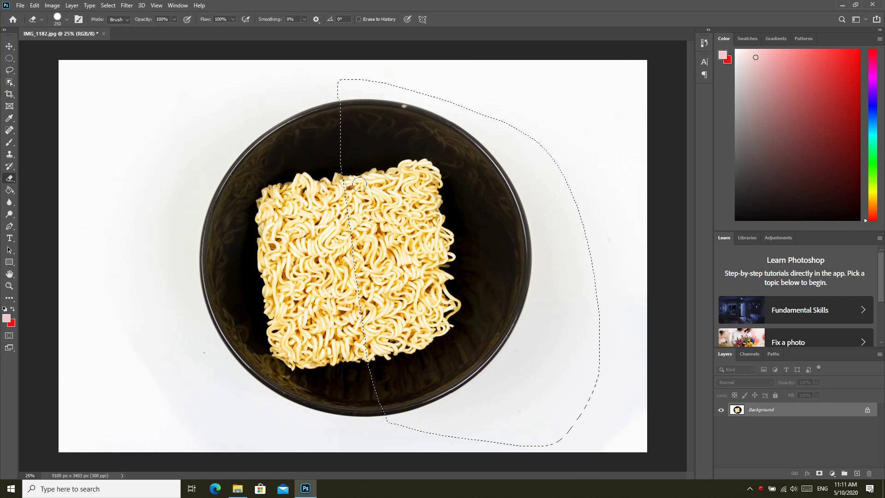
click(340, 117)
drag(331, 118, 336, 172)
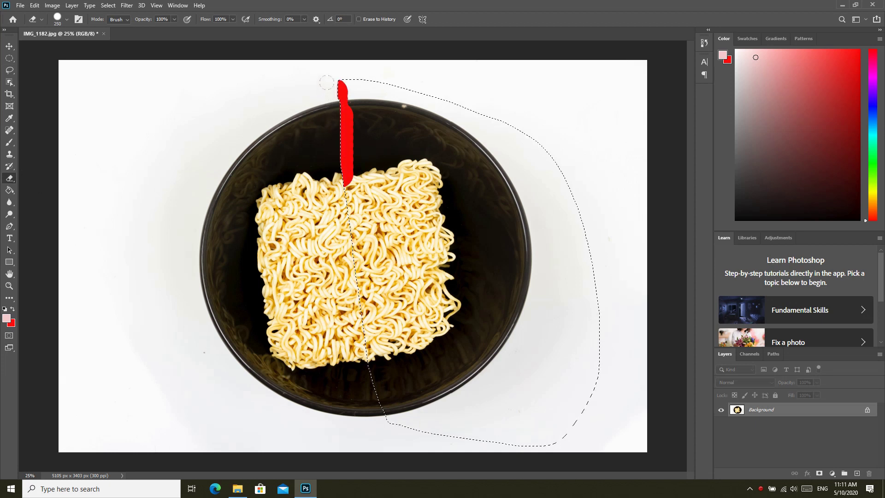
mouse_move(343, 88)
mouse_down()
mouse_move(335, 184)
mouse_move(350, 273)
mouse_up()
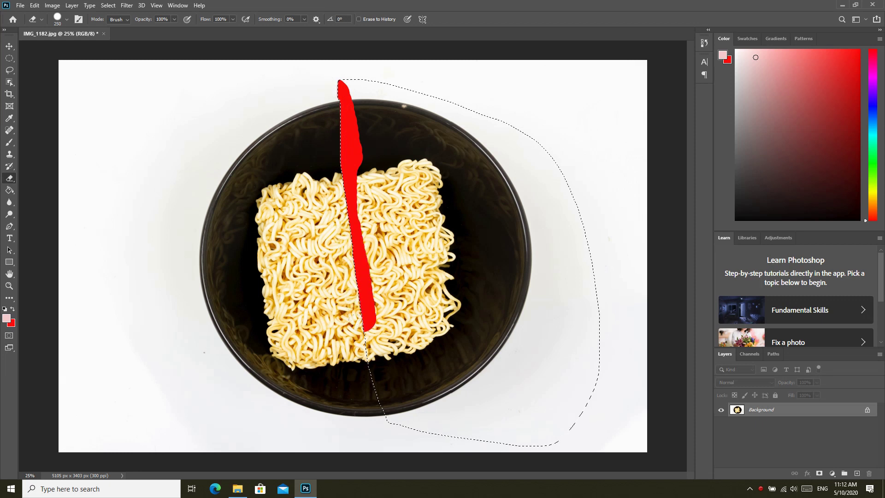
mouse_move(353, 318)
mouse_down()
mouse_move(396, 414)
mouse_move(369, 132)
mouse_move(343, 74)
mouse_move(396, 104)
mouse_move(419, 407)
mouse_move(375, 148)
mouse_up()
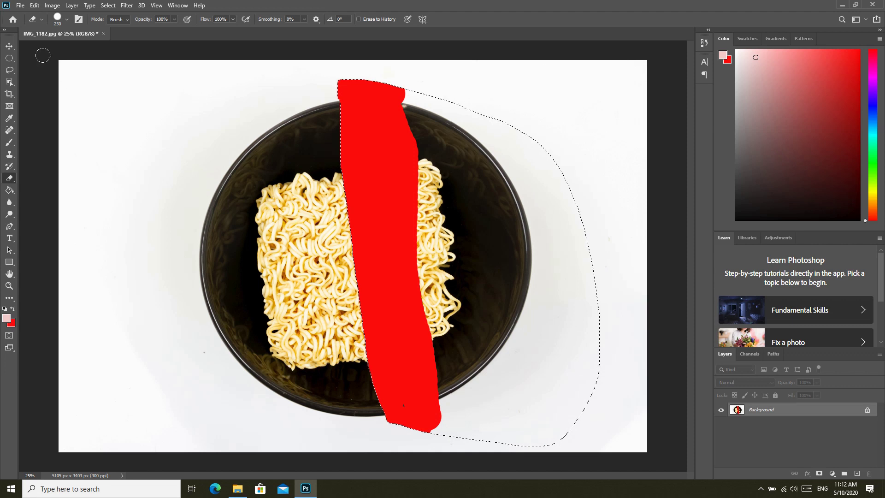
click(10, 46)
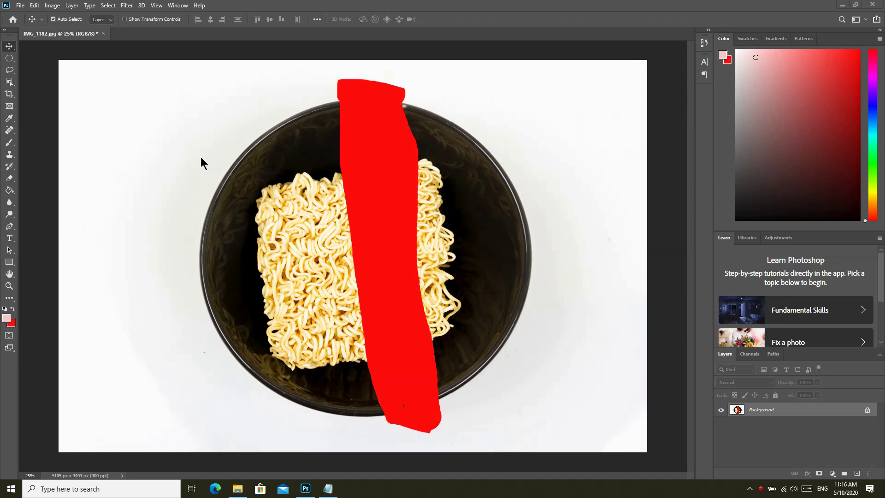
click(328, 489)
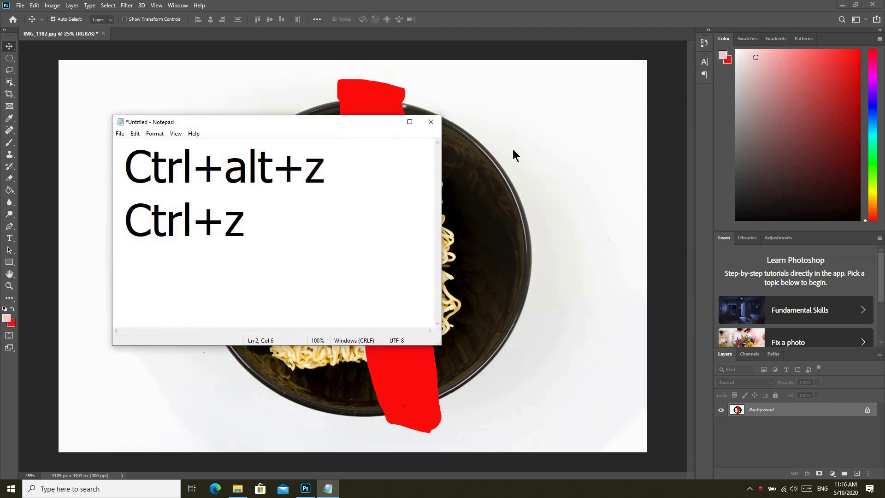
drag(244, 129, 368, 154)
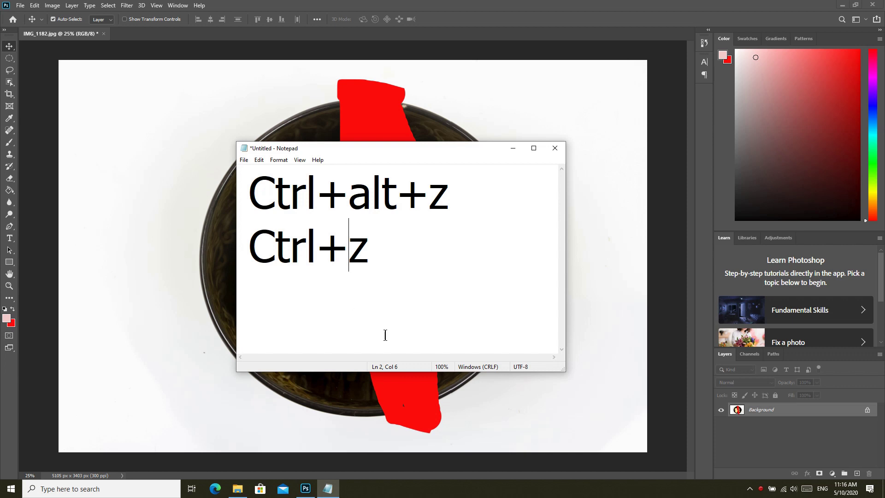
drag(262, 243, 378, 251)
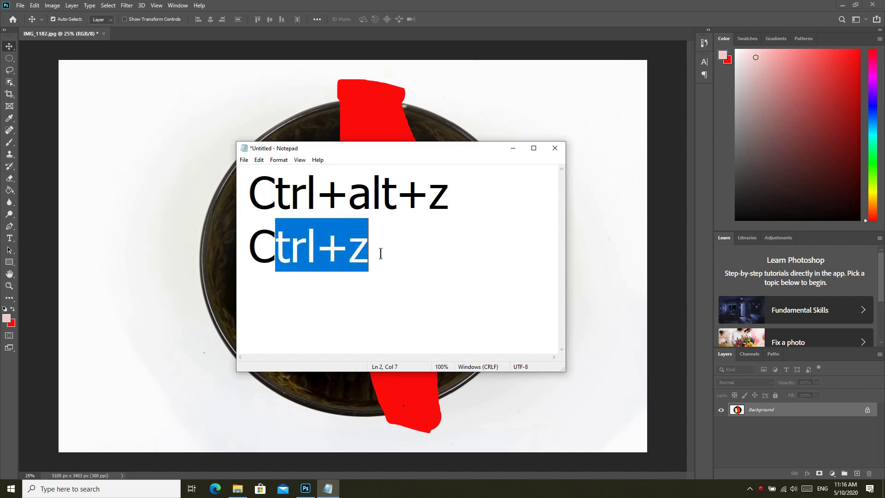
click(513, 149)
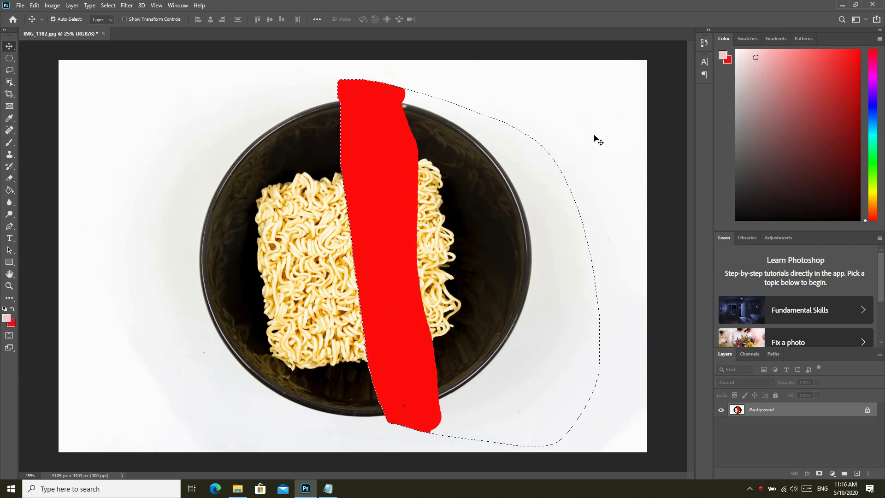
- Undo the red erased band with Ctrl+Z and clear the selection with Ctrl+D
key(ctrl)
key(ctrl+z)
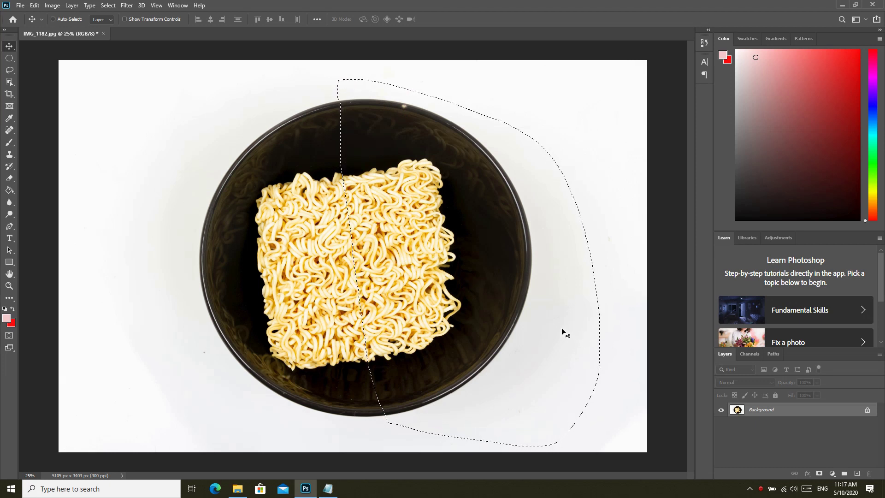
key(ctrl+d)
click(107, 5)
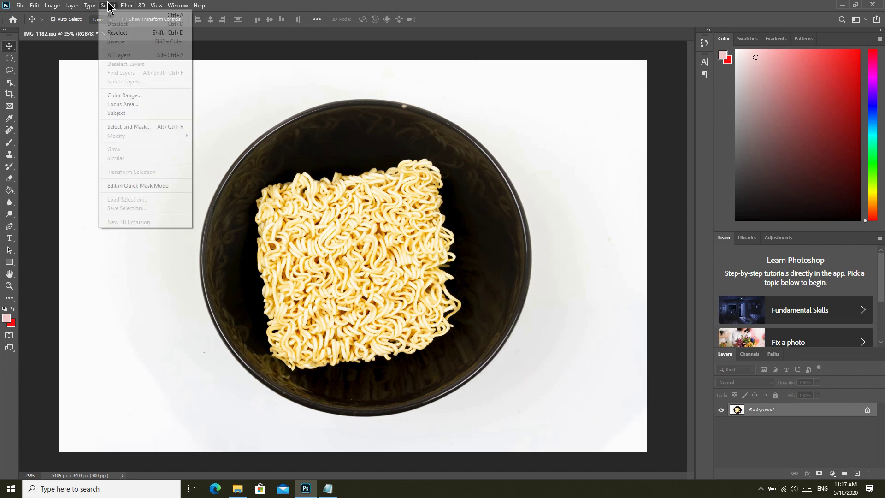
click(568, 133)
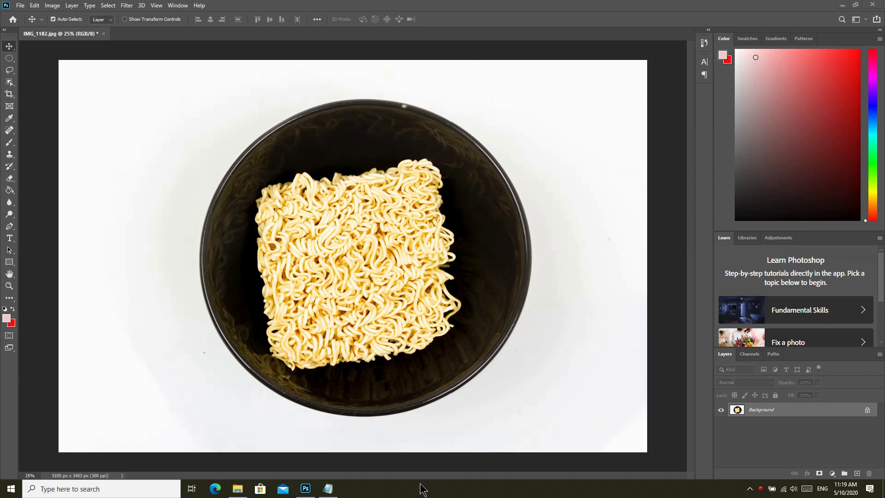
click(328, 488)
click(433, 294)
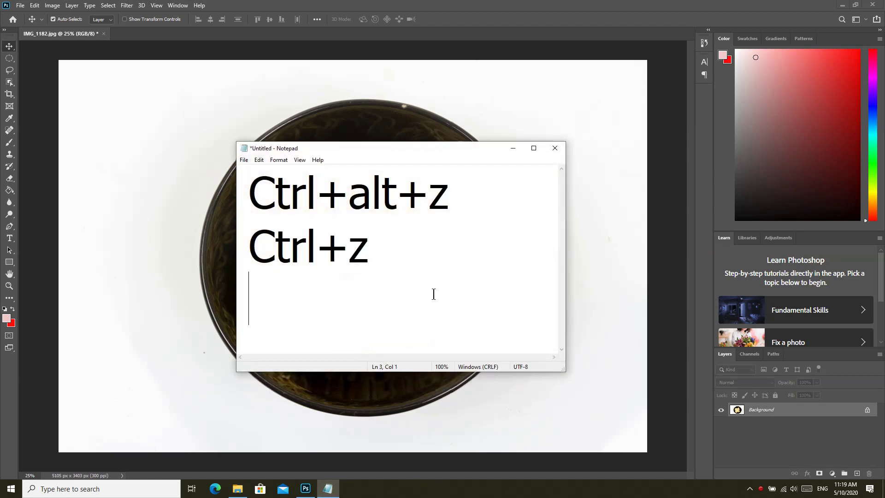
drag(454, 149, 474, 149)
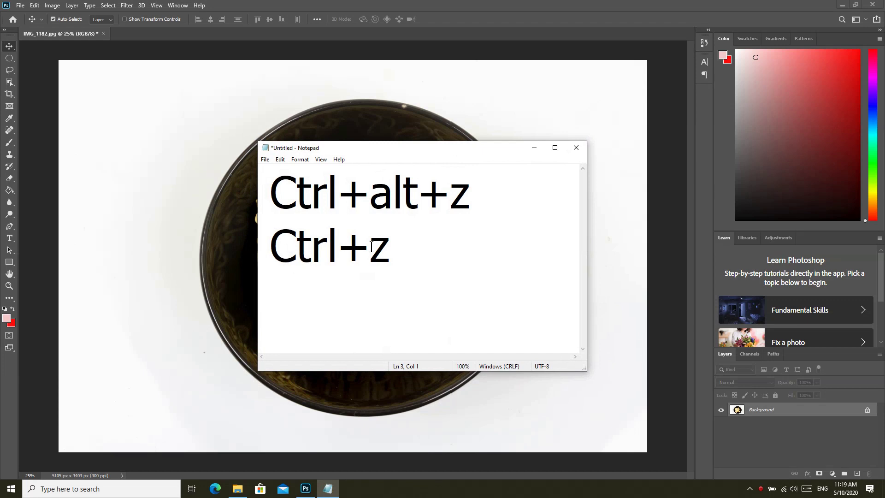
click(397, 247)
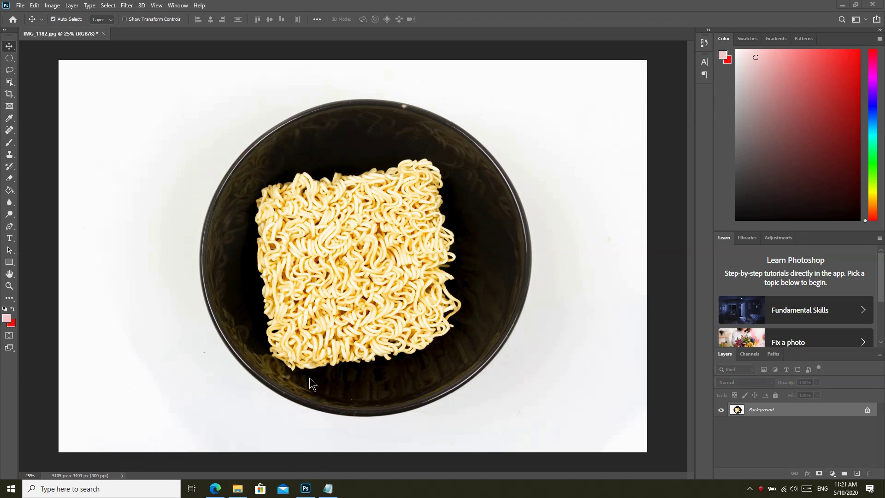
- Switch to the Polygonal Lasso Tool and place the first outline point left of the bowl
click(8, 71)
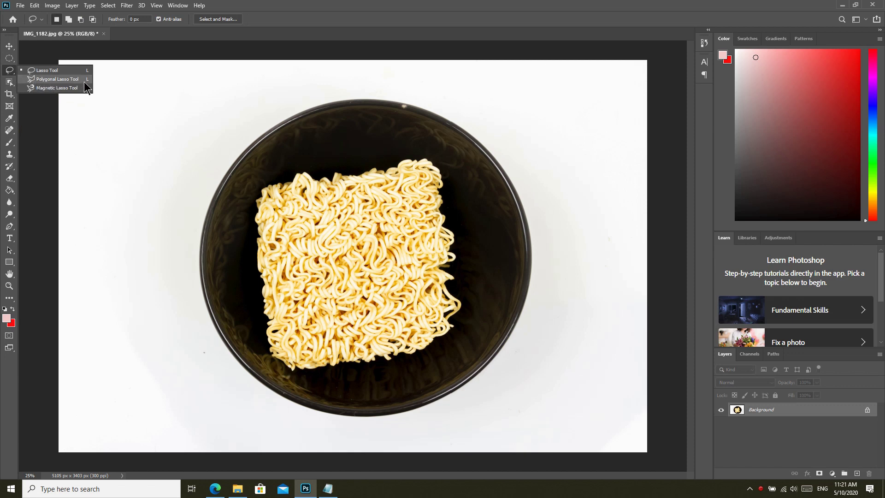
click(69, 79)
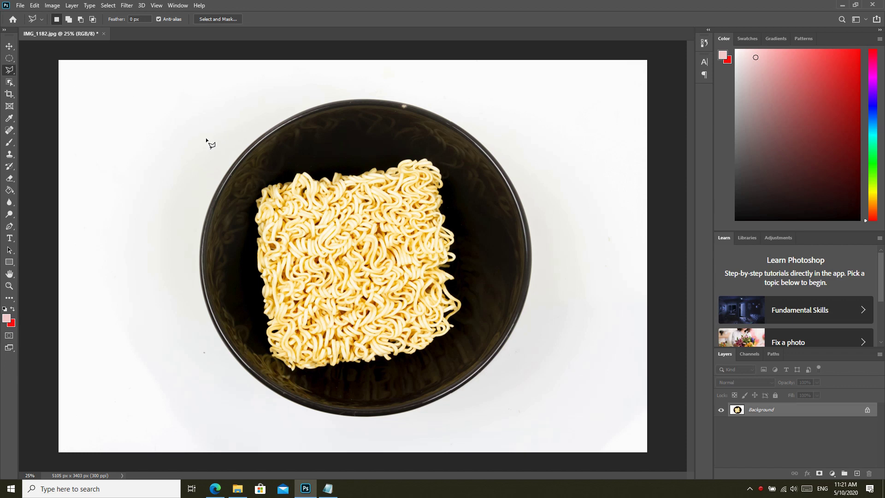
right_click(12, 72)
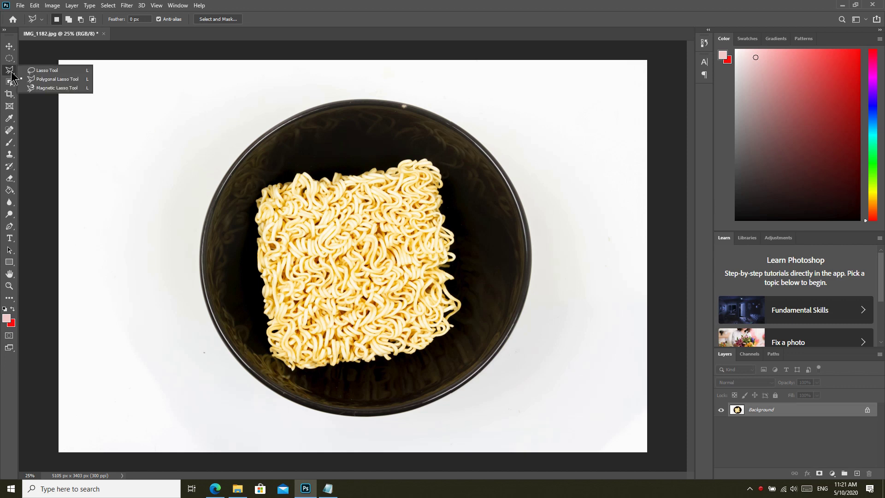
click(46, 81)
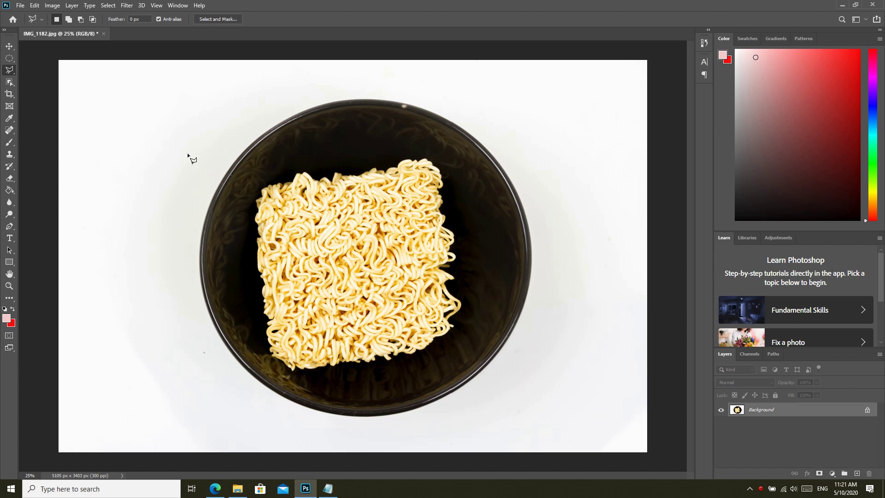
click(190, 162)
- Extend the straight-edged outline across the bowl's top and down its right side
click(270, 98)
click(374, 81)
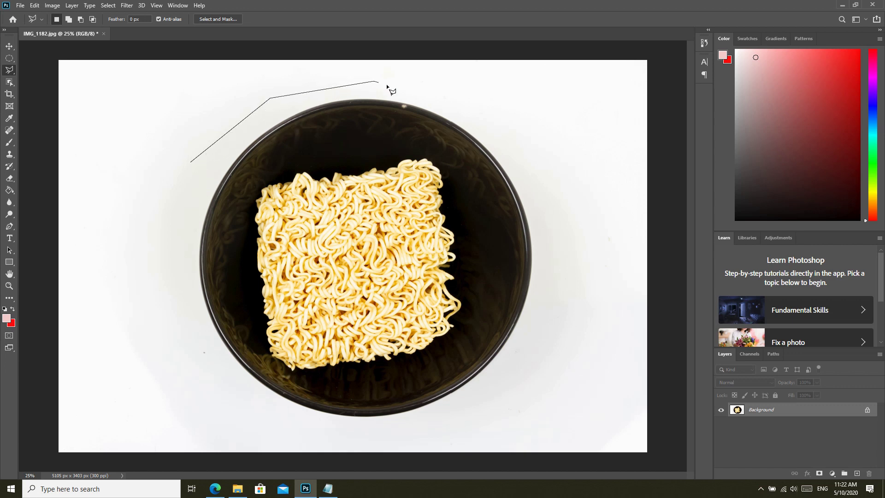
click(483, 109)
click(523, 157)
click(552, 323)
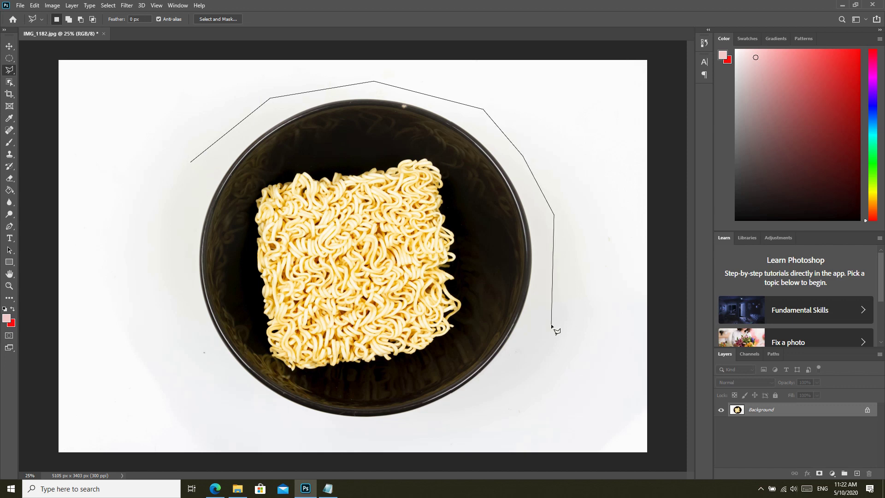
click(505, 385)
click(438, 421)
- Continue the outline along the bowl's bottom and left side, closing it at the start point
click(373, 431)
click(299, 421)
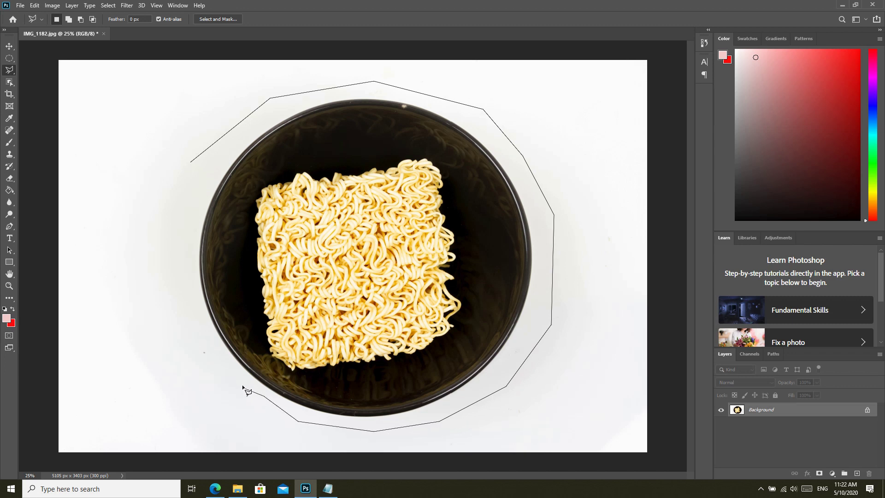
click(227, 367)
click(203, 333)
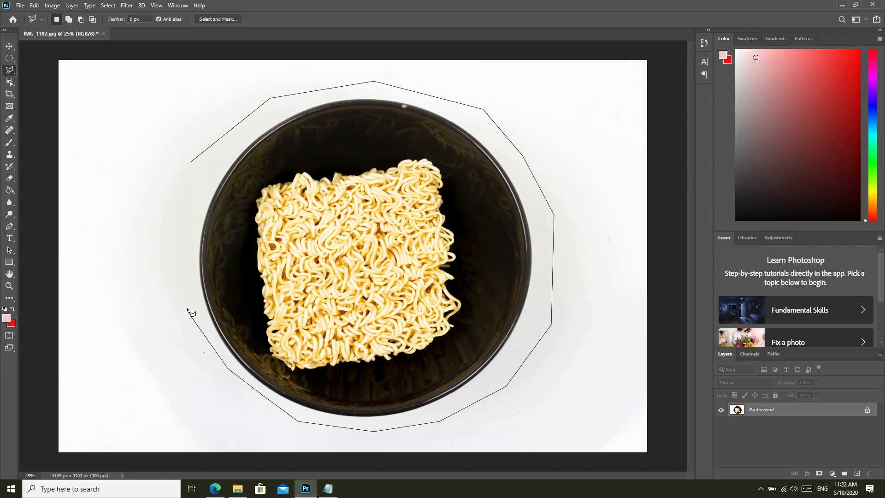
click(181, 247)
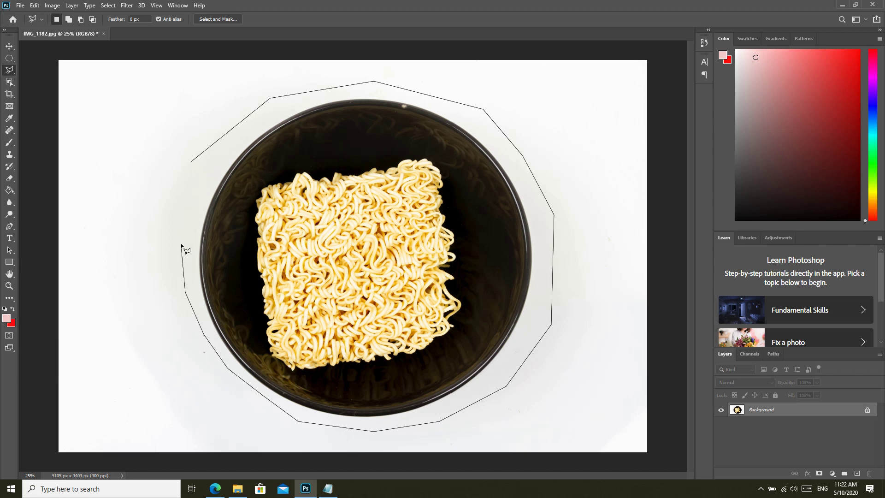
click(190, 189)
click(191, 162)
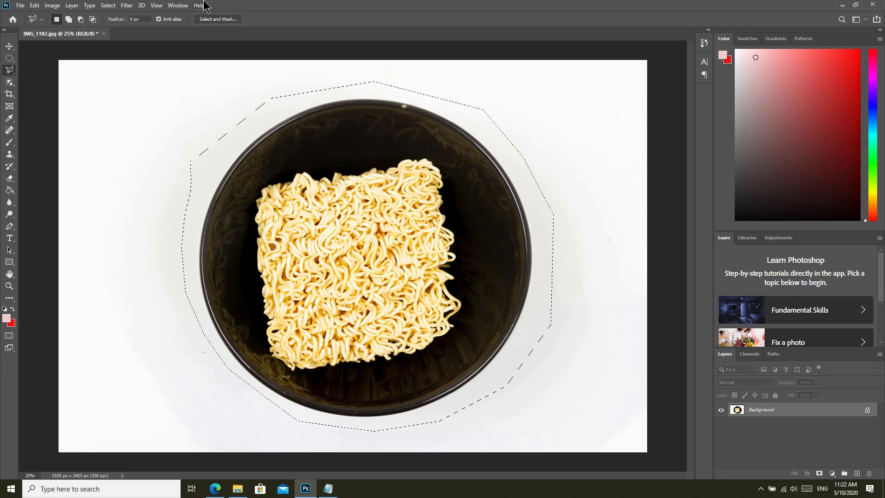
click(20, 6)
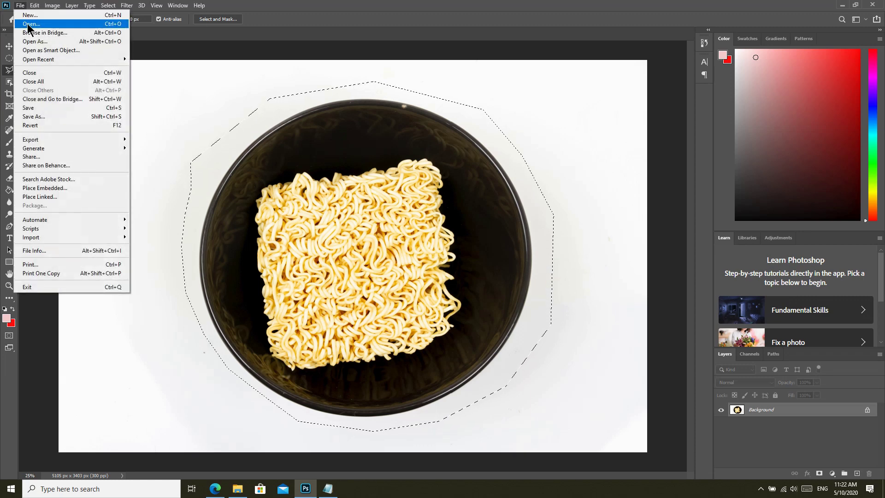
- Open the IMG_4006 photo of a hand holding a phone
click(28, 24)
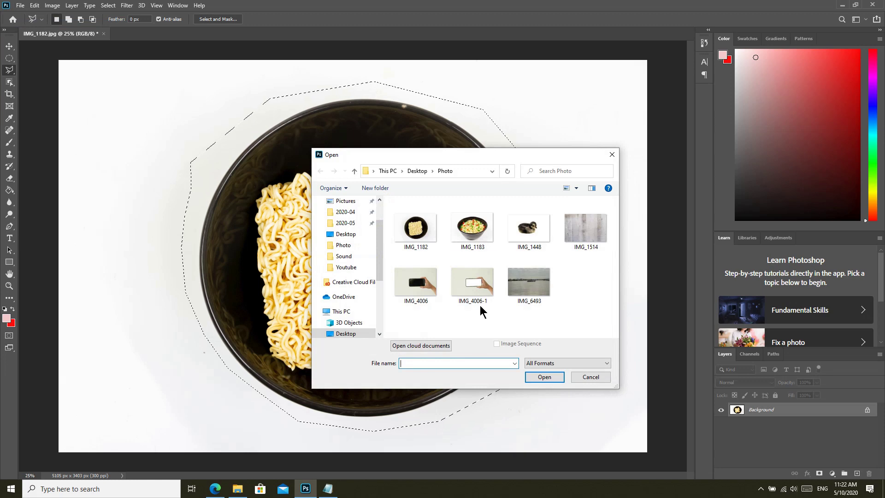
click(416, 283)
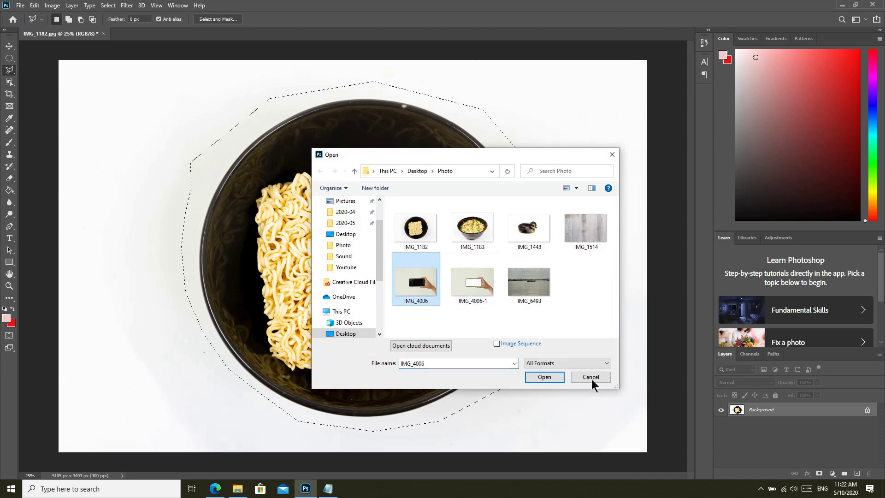
click(543, 377)
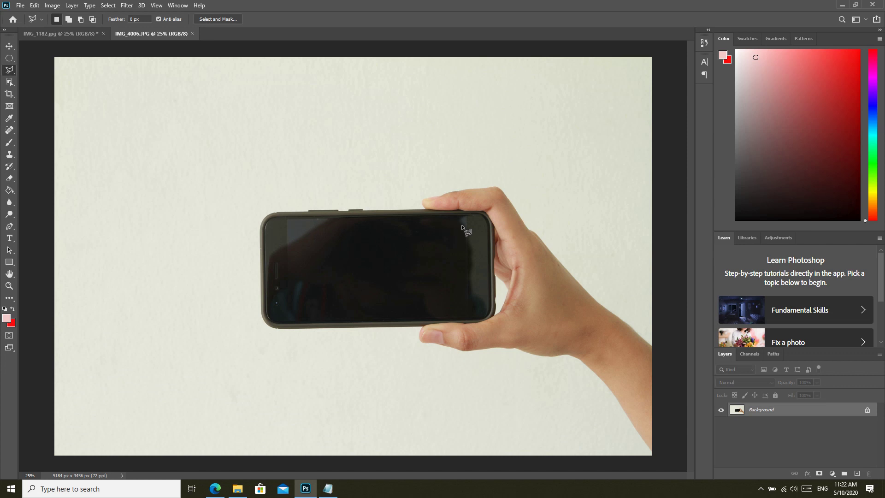
- Select the phone's screen with a four-corner polygonal lasso outline
click(287, 220)
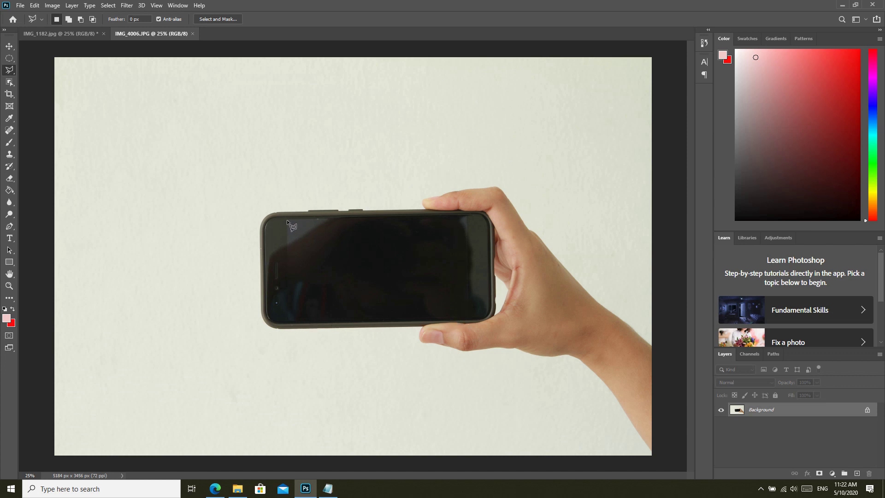
click(466, 216)
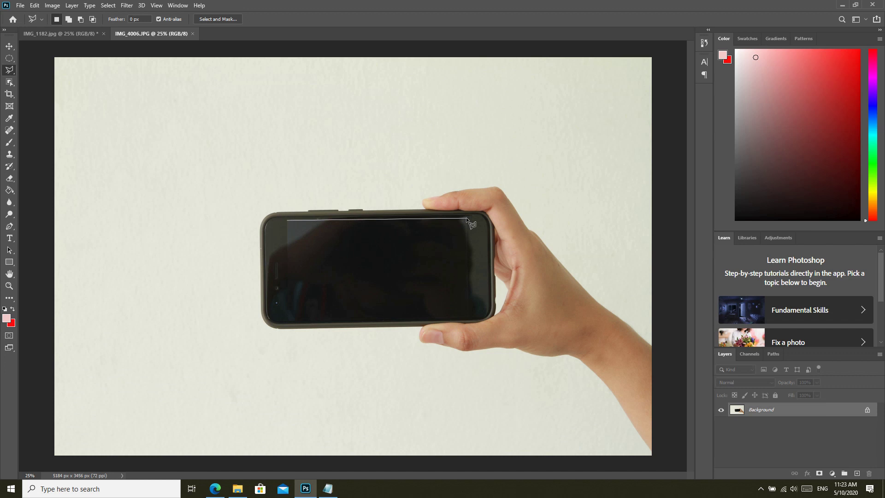
click(466, 318)
click(286, 320)
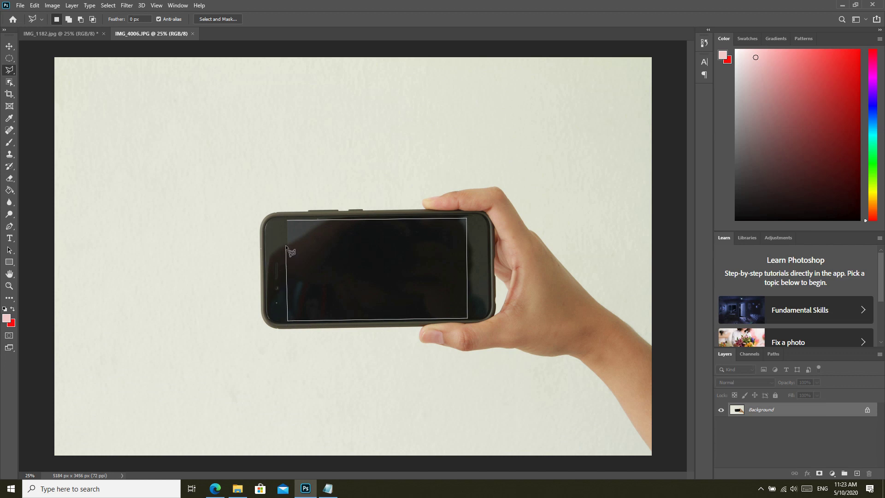
click(287, 219)
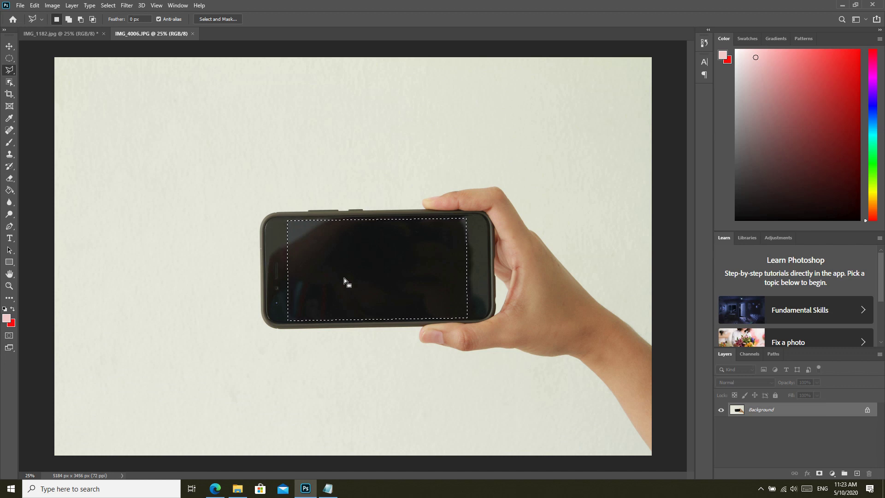
- Fill the phone-screen selection with white (#ffffff) through the Shift+F5 Fill dialog
key(shift+F5)
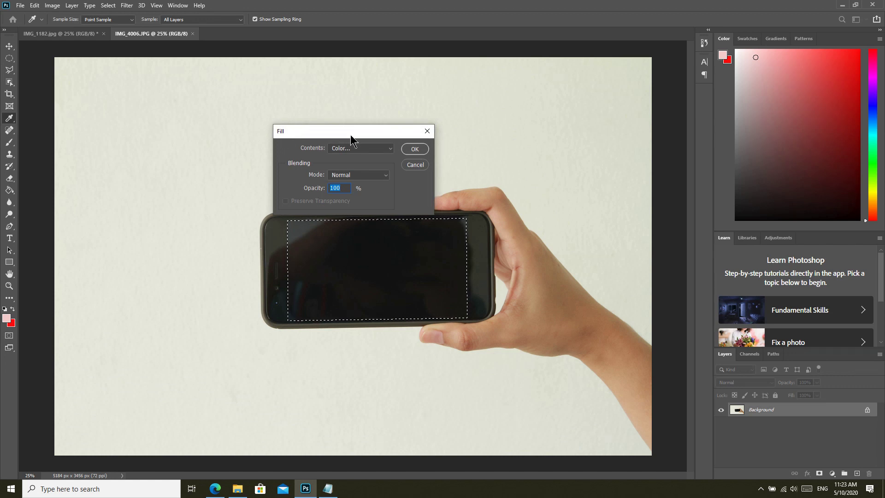
drag(354, 134, 359, 102)
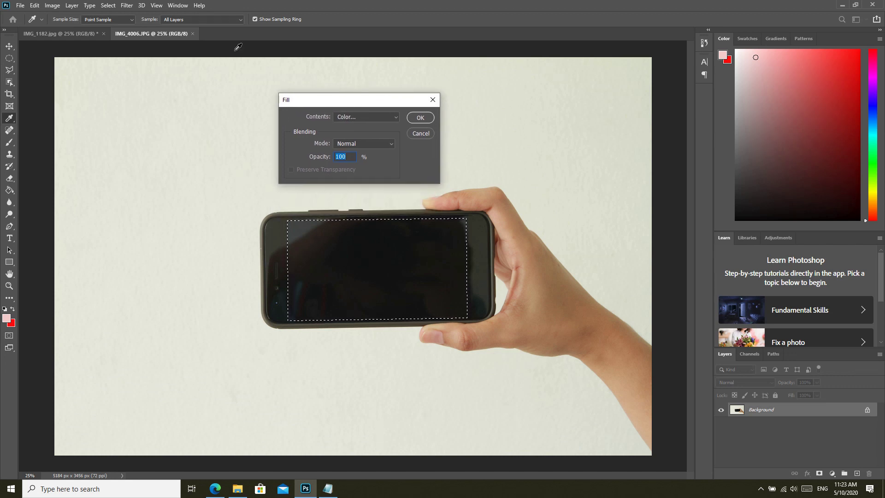
click(393, 118)
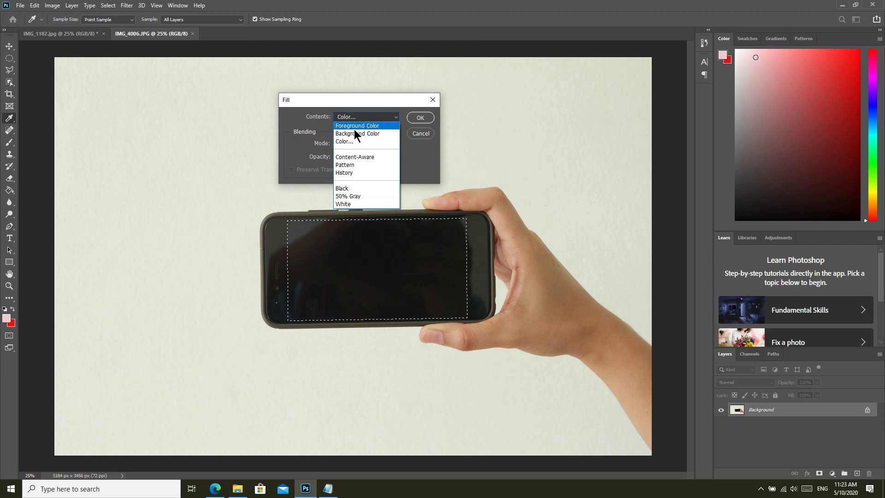
click(353, 141)
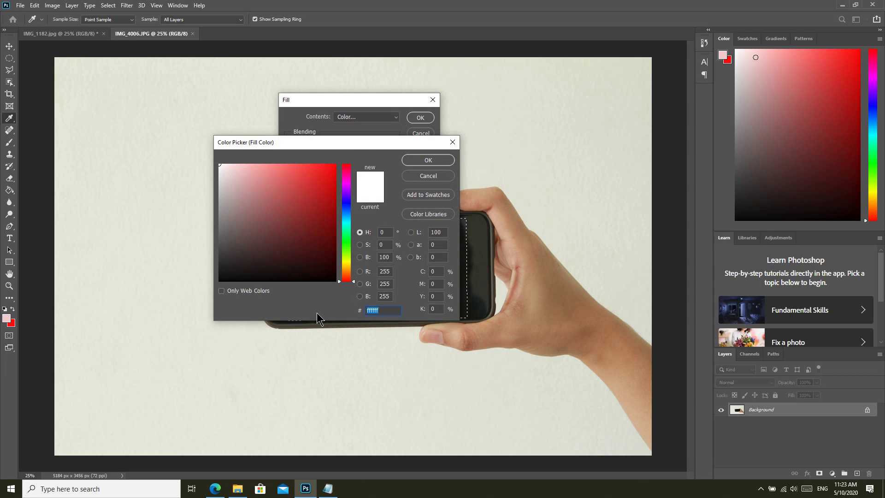
click(440, 161)
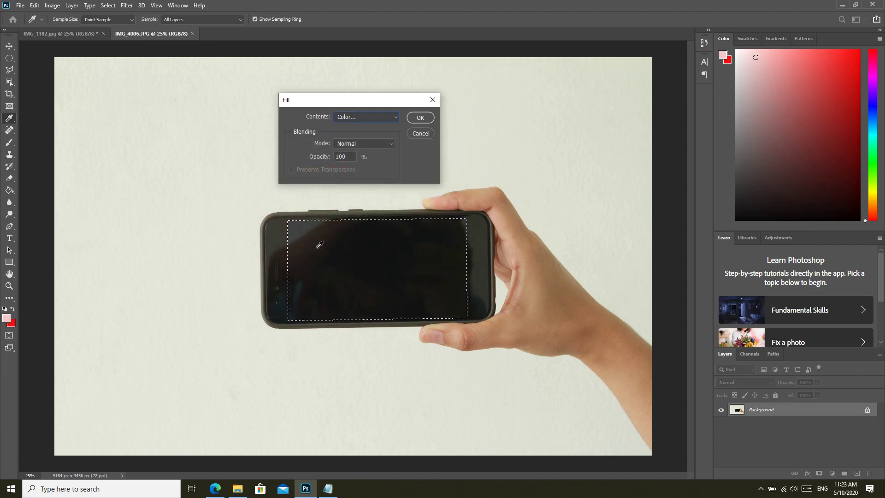
click(419, 119)
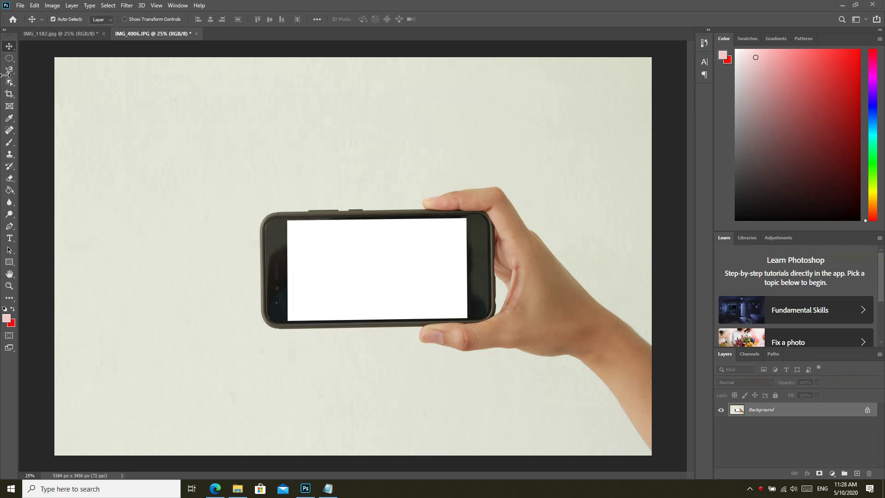
click(10, 71)
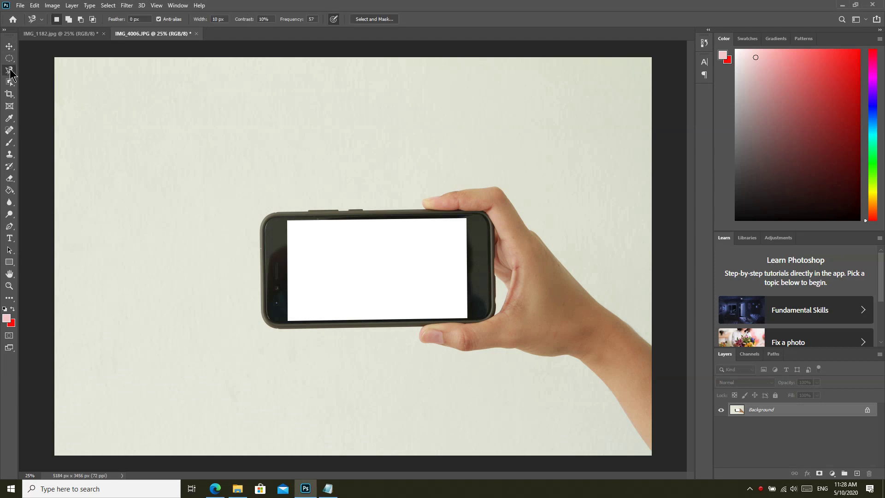
right_click(10, 72)
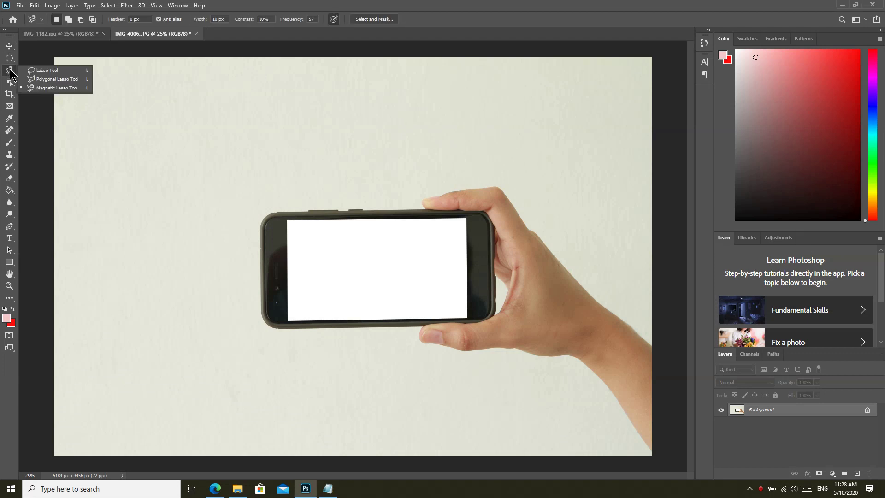
- Switch to the Magnetic Lasso Tool and start tracing at the phone's top-left corner
click(48, 88)
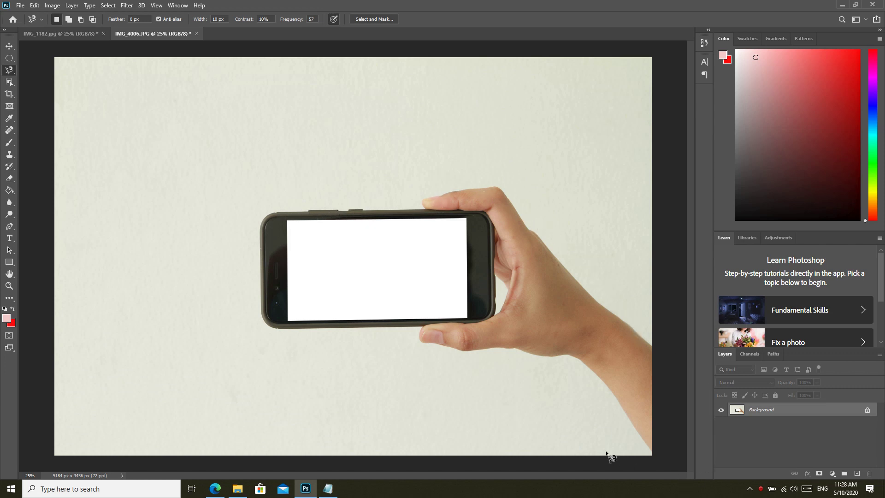
click(271, 213)
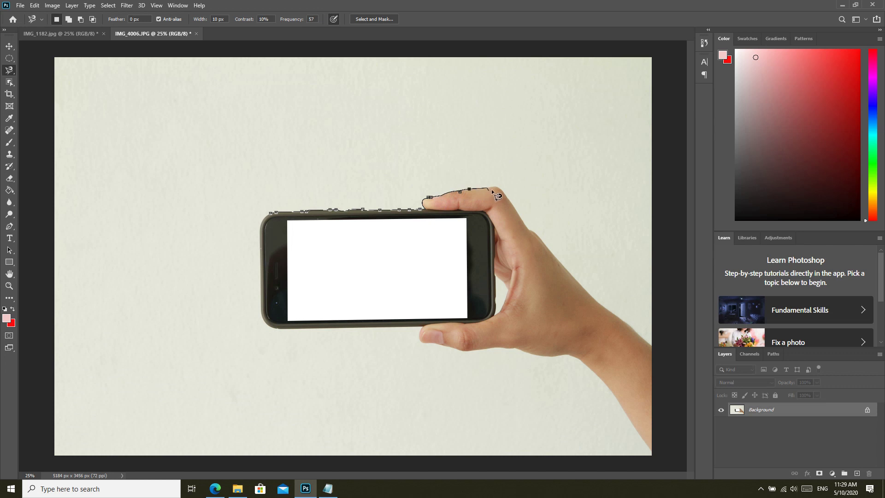
- Trace down the finger and hand, removing stray anchors, and close the selection at the start
drag(508, 195, 555, 248)
drag(581, 283, 650, 338)
key(BackSpace)
click(637, 327)
key(BackSpace)
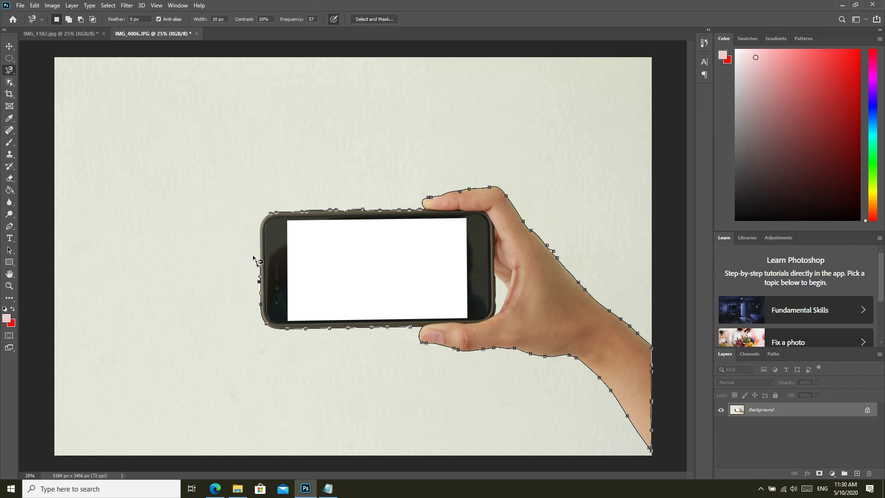
key(BackSpace)
click(270, 214)
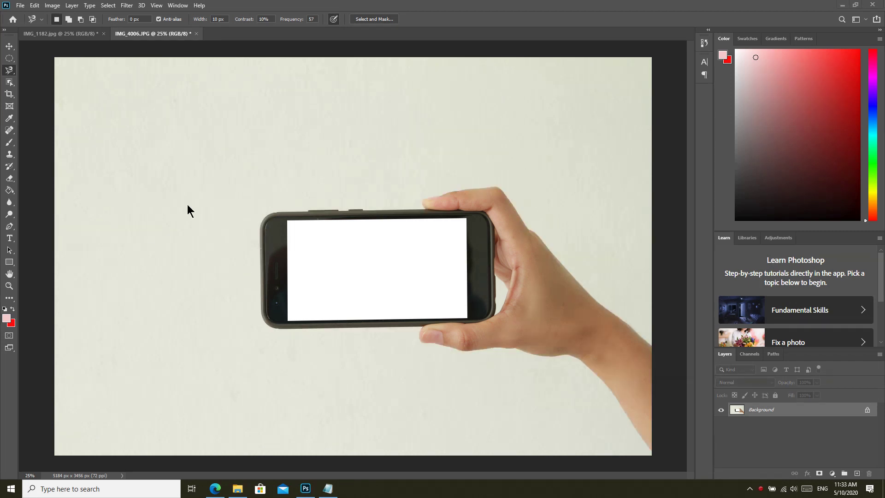
- Restore the hand-and-phone selection and create a new 1920×1080 document at 300 ppi
key(ctrl+z)
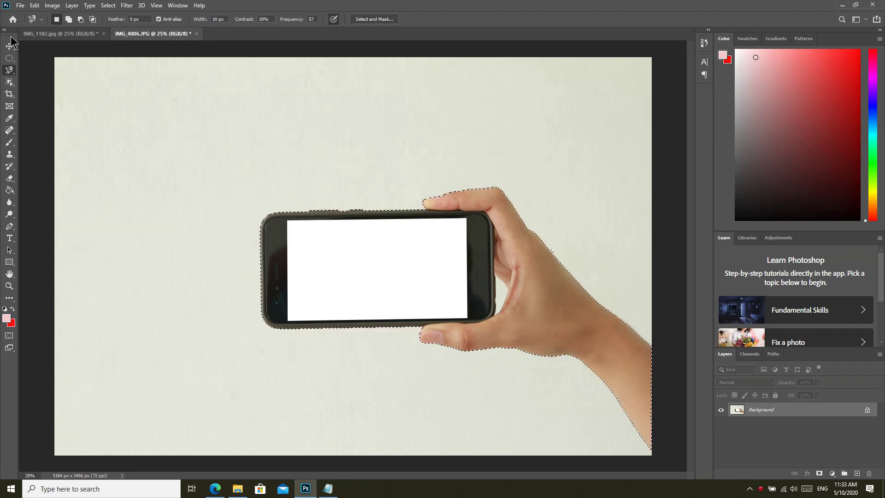
click(10, 46)
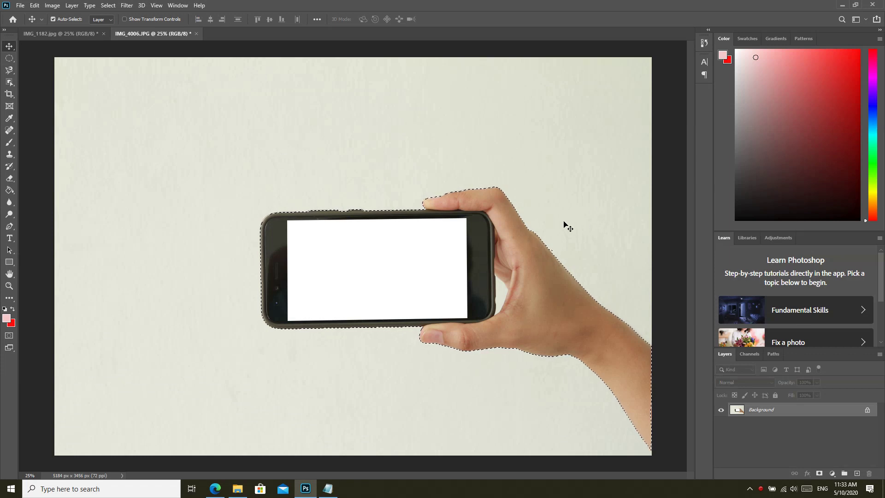
click(20, 5)
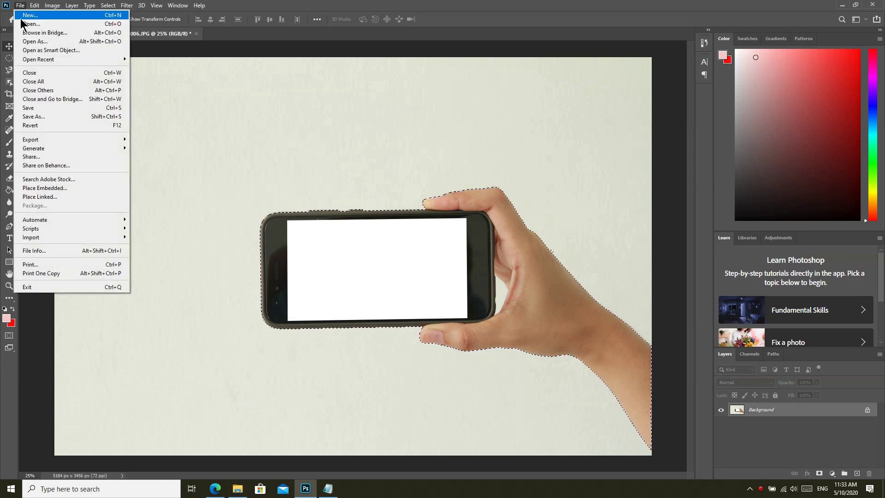
click(21, 17)
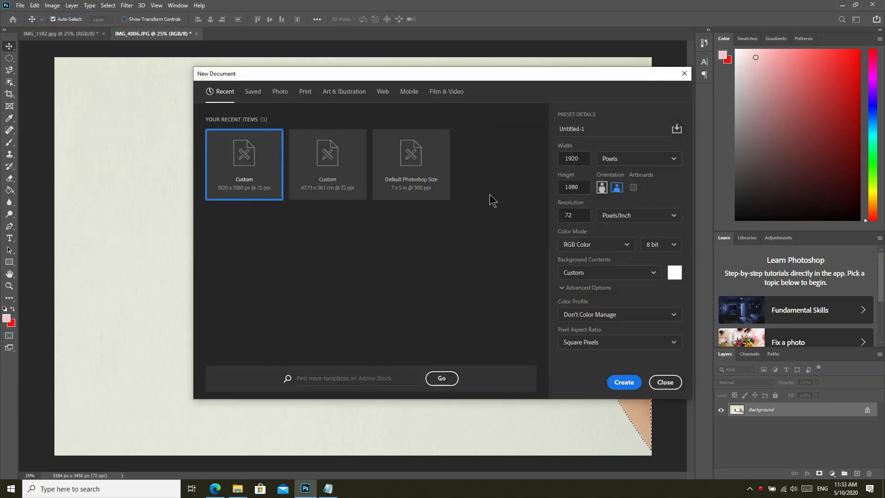
click(557, 217)
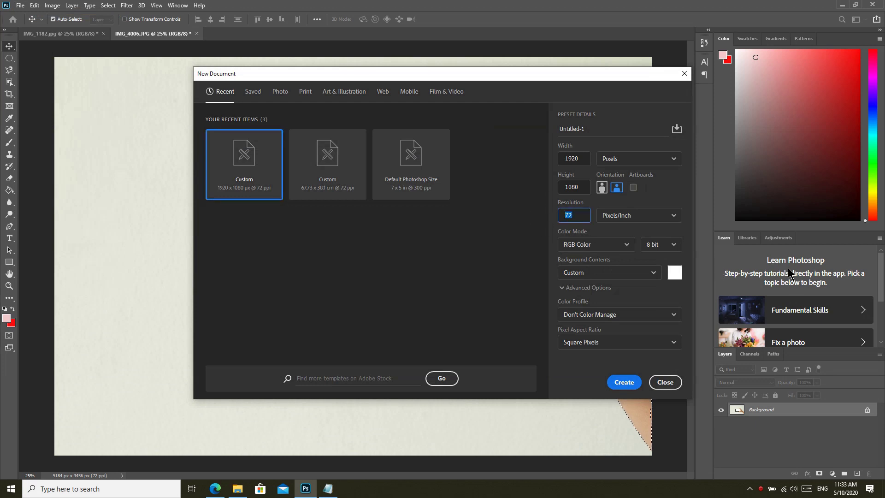
text(300)
click(622, 385)
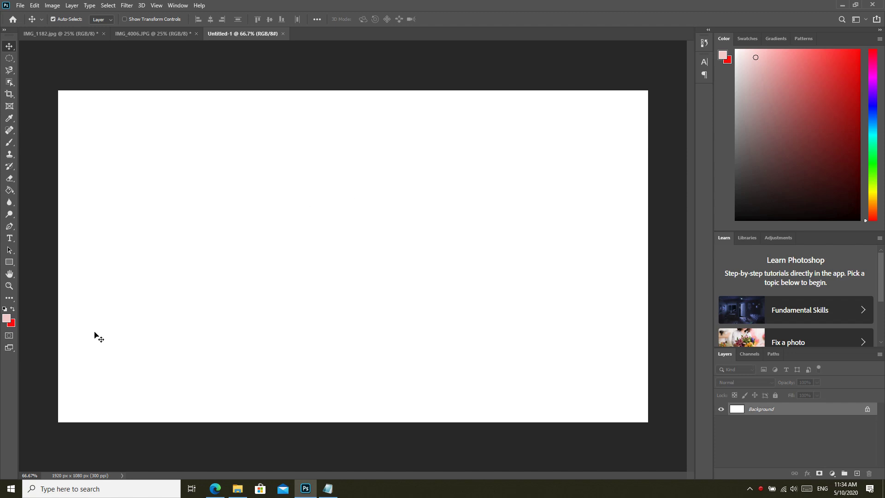
- Fill the blank 1920×1080 canvas with solid red using the Paint Bucket
click(12, 192)
click(13, 309)
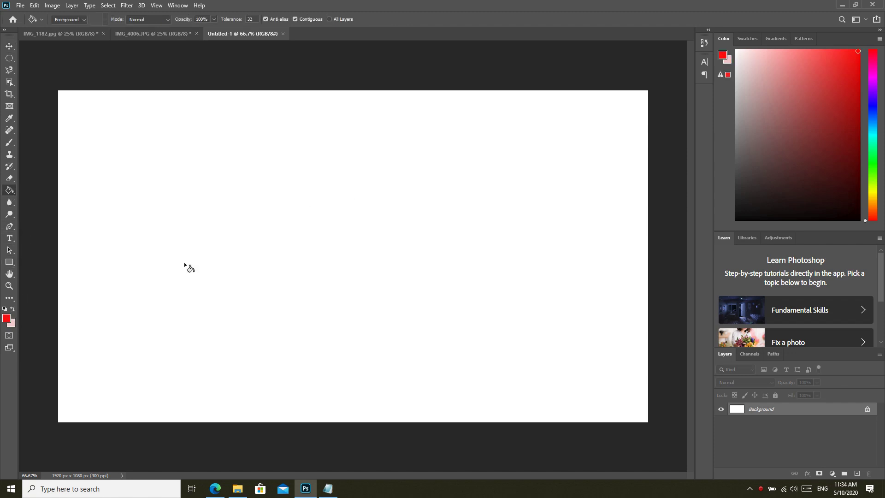
click(309, 204)
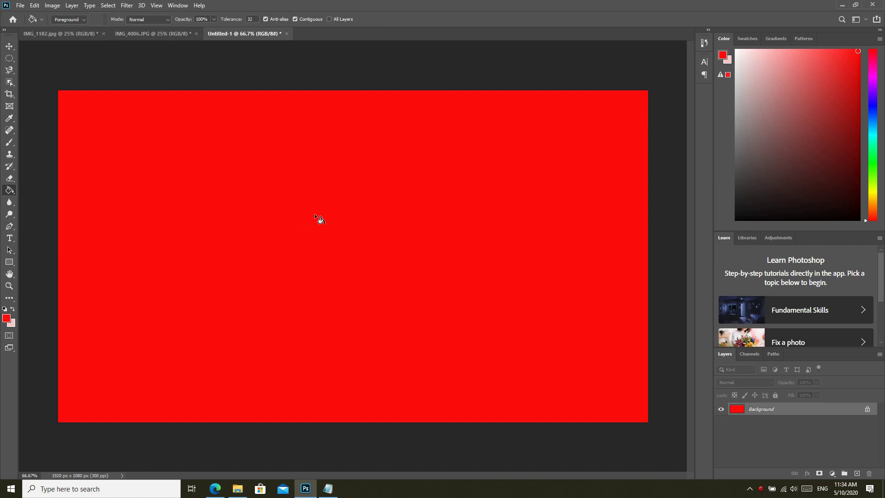
- Copy the selected hand and phone from IMG_4006 and return to Untitled-1
click(147, 34)
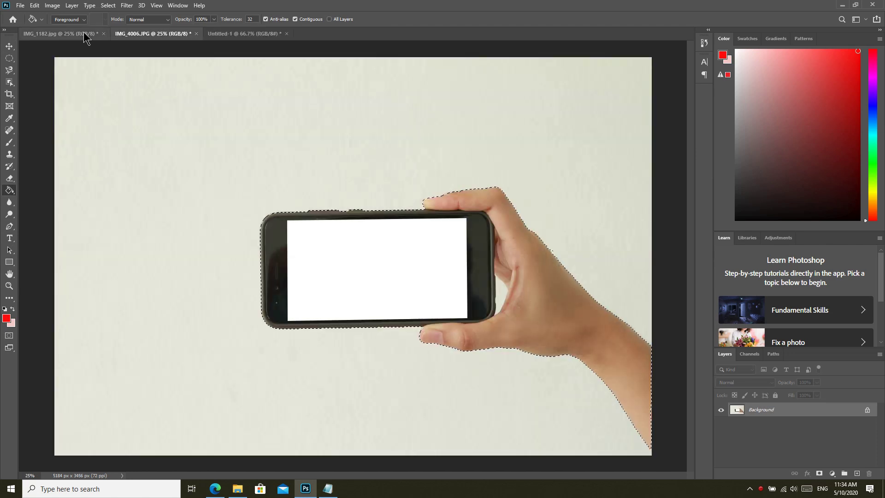
click(9, 46)
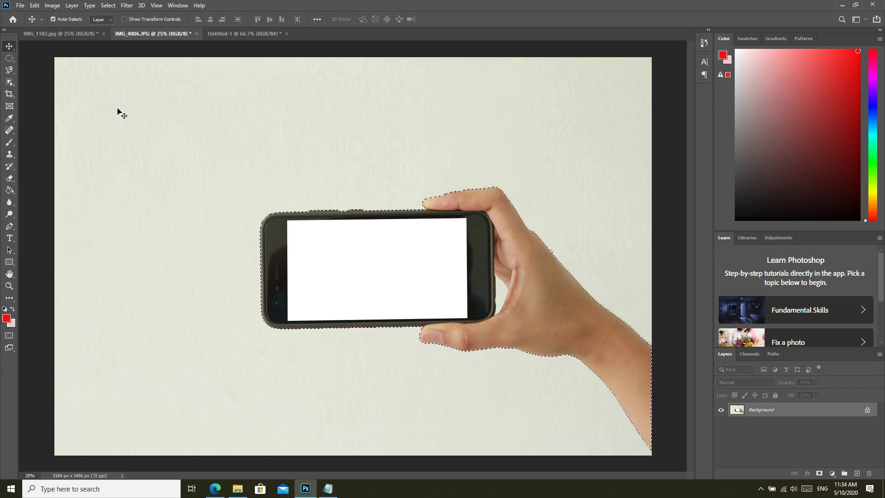
click(35, 6)
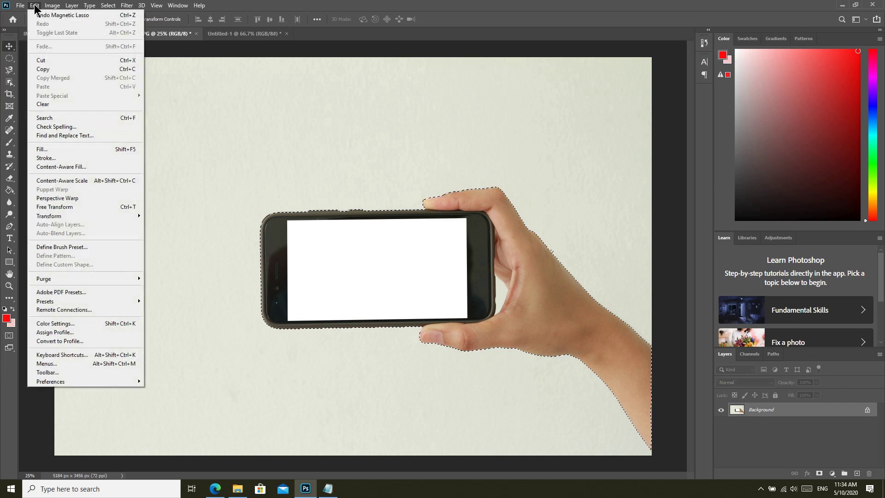
click(46, 73)
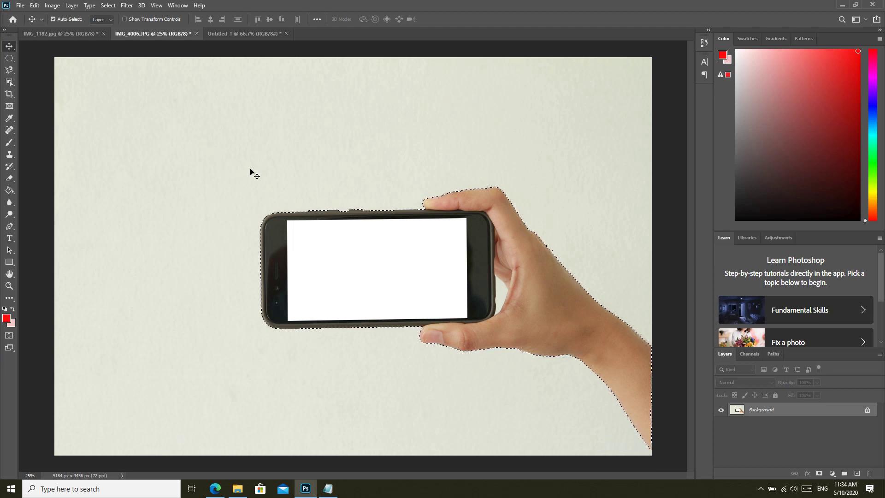
click(242, 34)
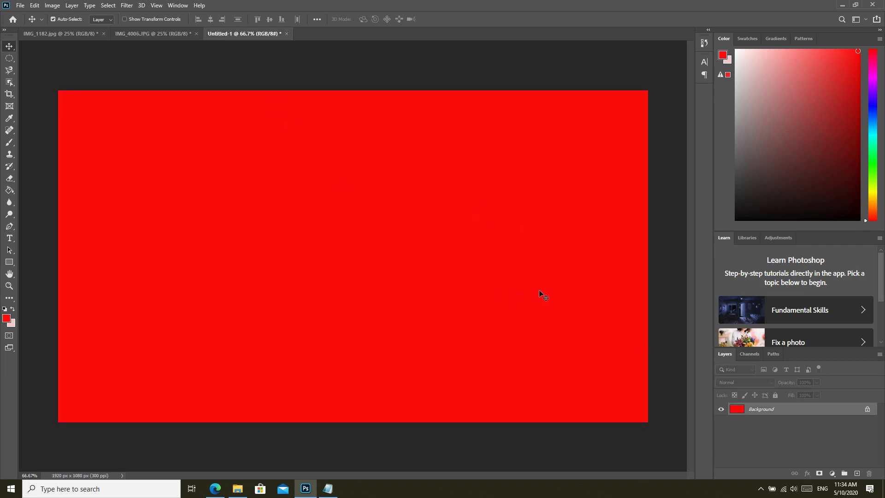
- Paste the copied hand and phone onto the red Untitled-1 canvas as Layer 1
click(38, 5)
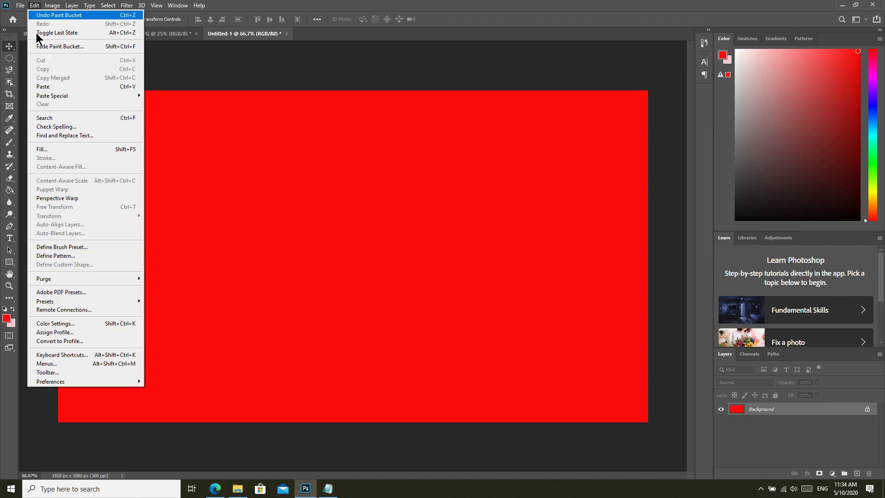
click(44, 87)
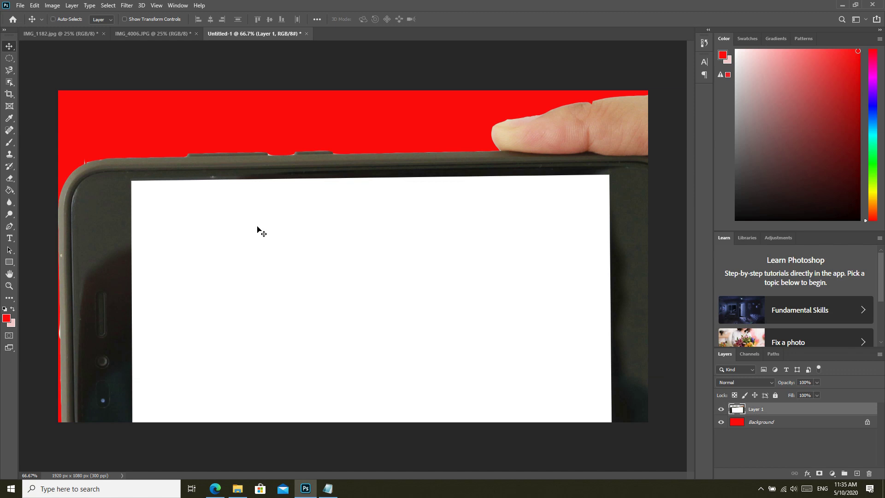
key(ctrl+t)
- Update the Notepad shortcut note to the Ctrl+T transform shortcut and hide it
click(328, 488)
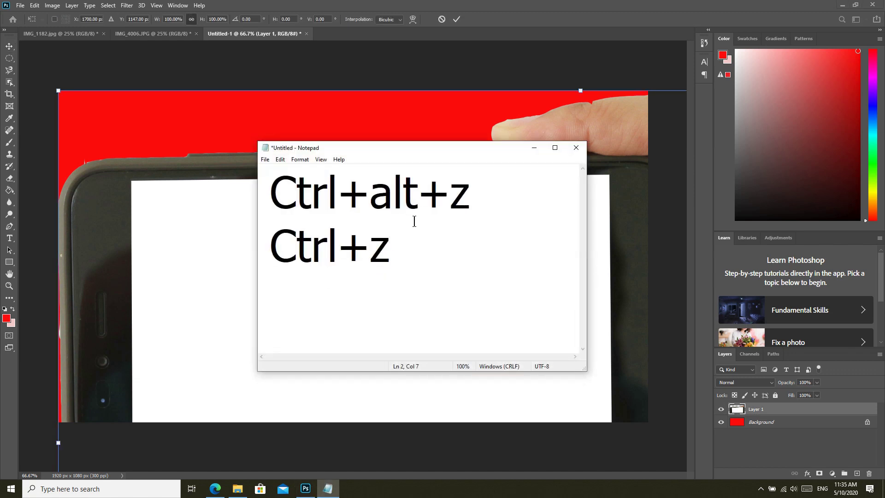
key(BackSpace)
text(t)
click(534, 148)
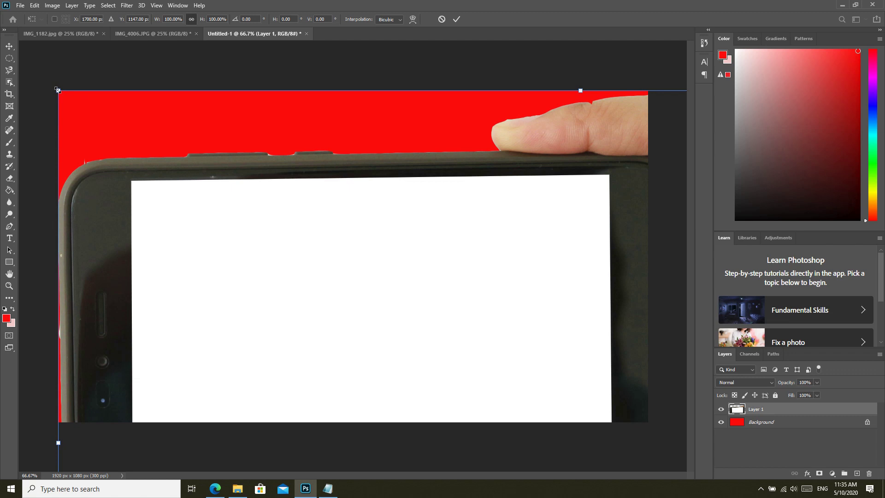
- Scale the hand and phone to about 44%, placing it so the arm meets the right edge
drag(58, 90, 477, 373)
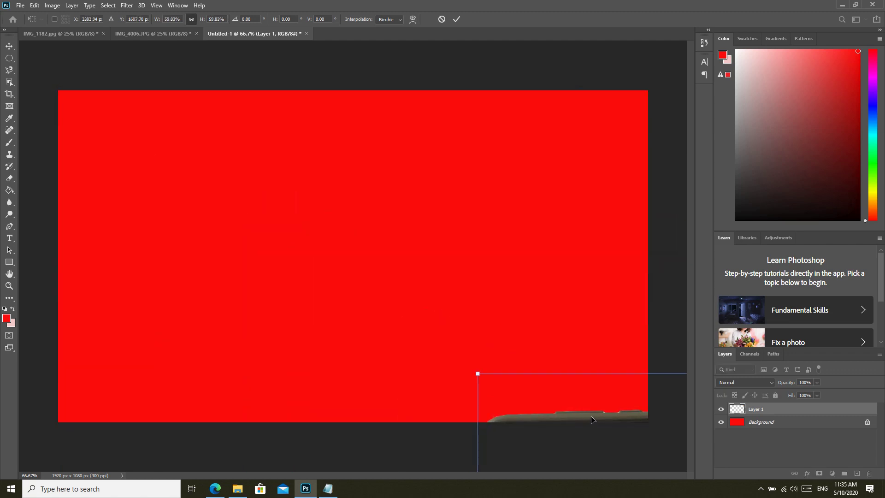
mouse_move(591, 419)
mouse_down()
mouse_move(266, 160)
mouse_move(192, 143)
mouse_up()
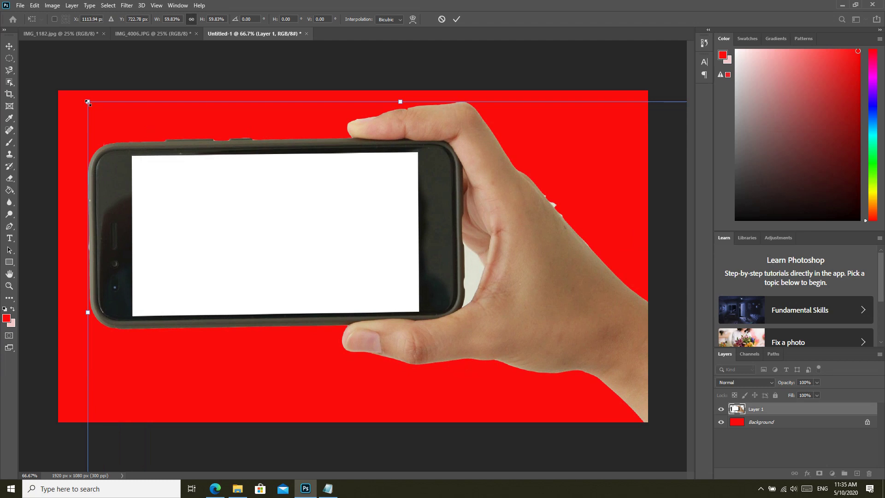
drag(88, 102, 252, 212)
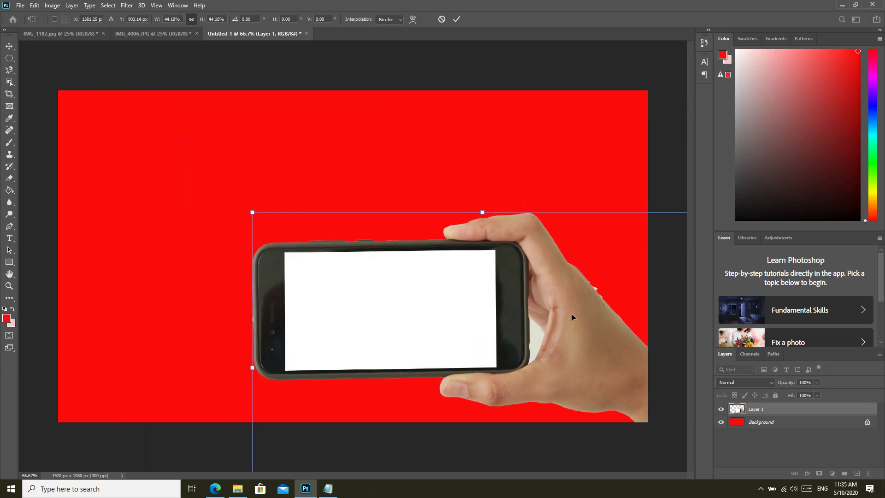
mouse_move(571, 317)
mouse_down()
mouse_move(512, 242)
mouse_move(542, 243)
mouse_move(541, 236)
mouse_up()
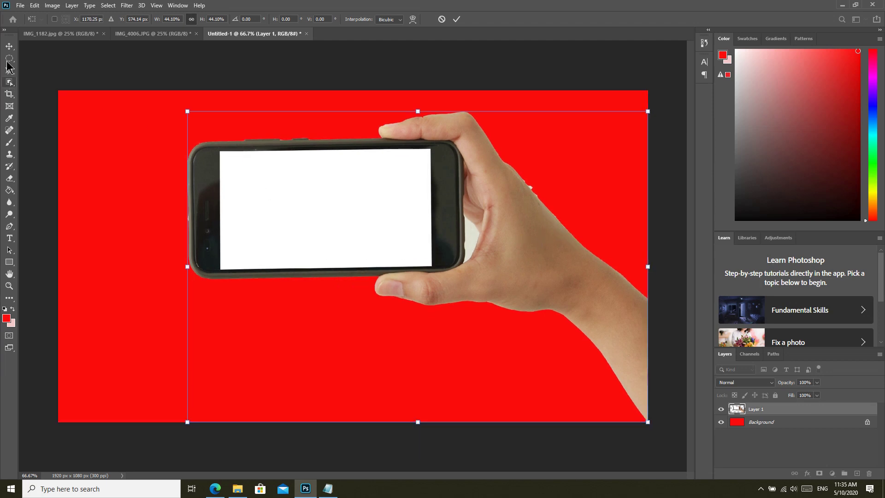
click(9, 46)
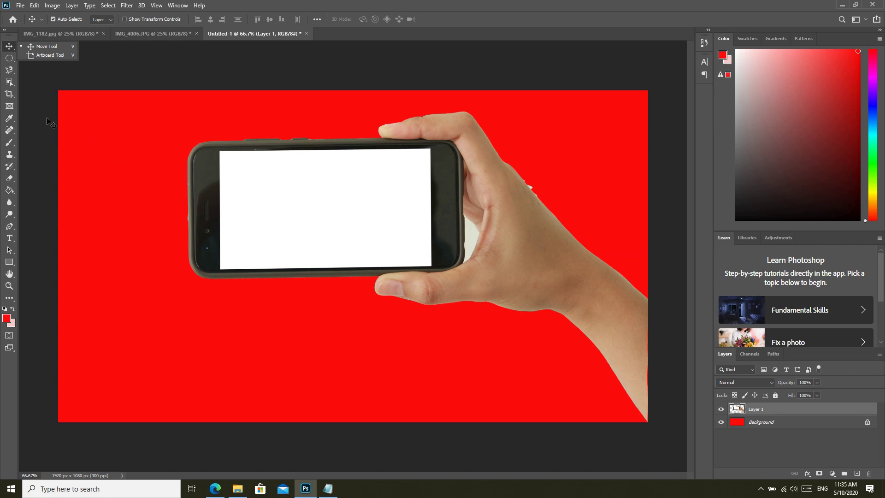
click(9, 71)
right_click(6, 73)
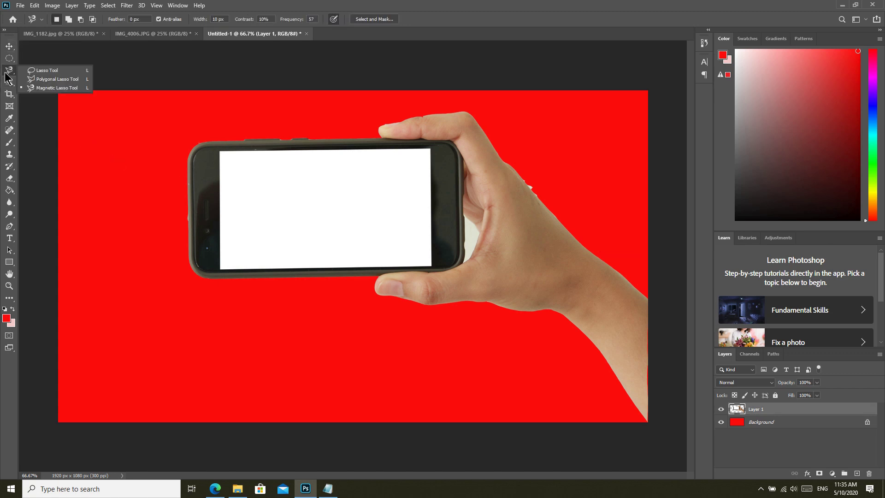
click(9, 46)
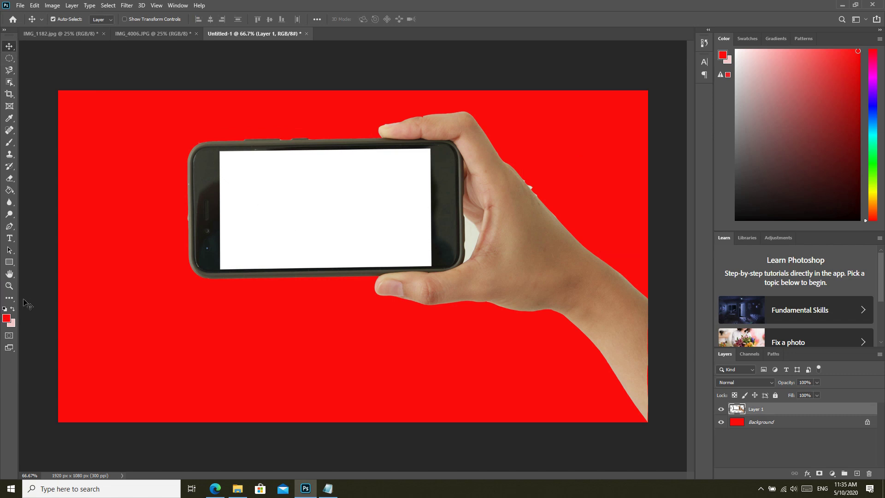
click(9, 286)
click(549, 181)
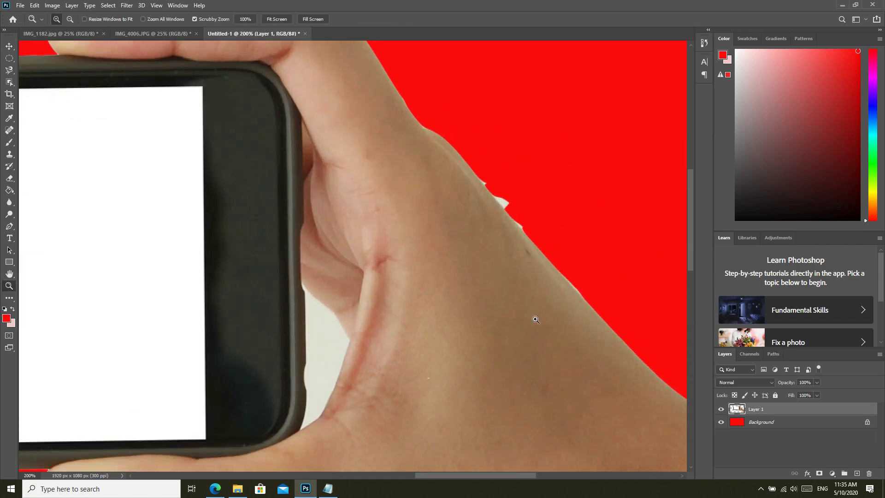
click(9, 48)
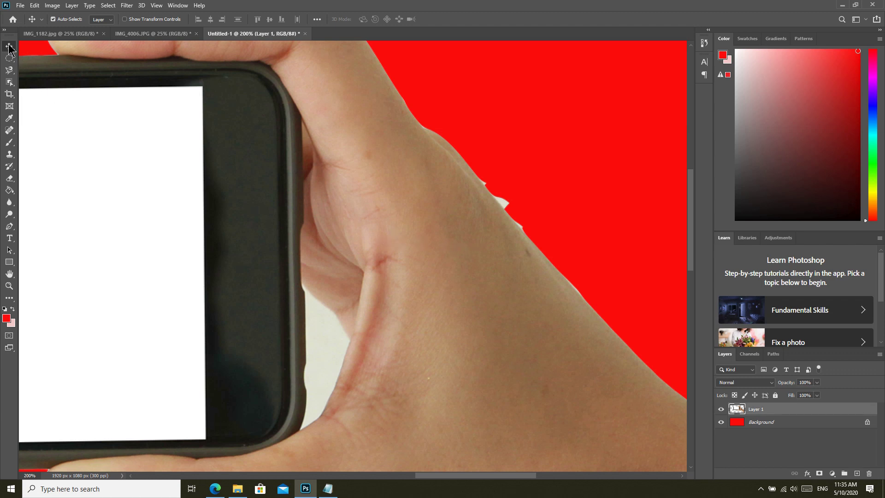
click(10, 286)
alt+click(352, 283)
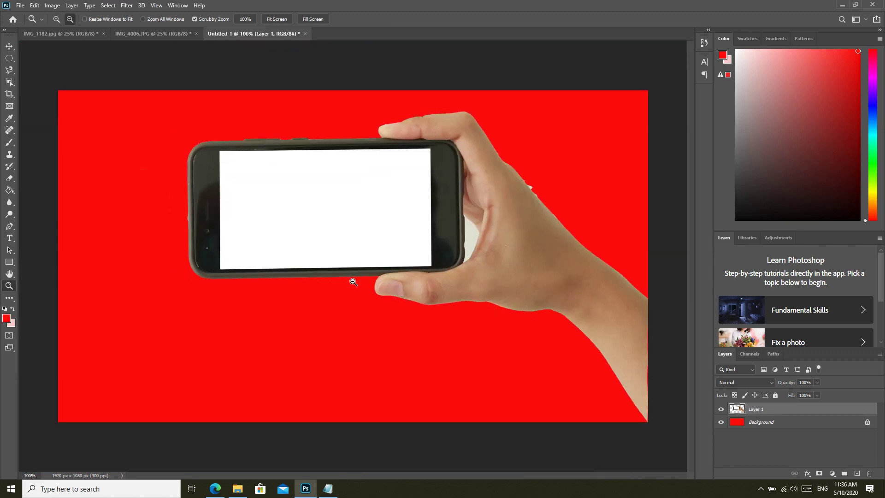
alt+click(353, 282)
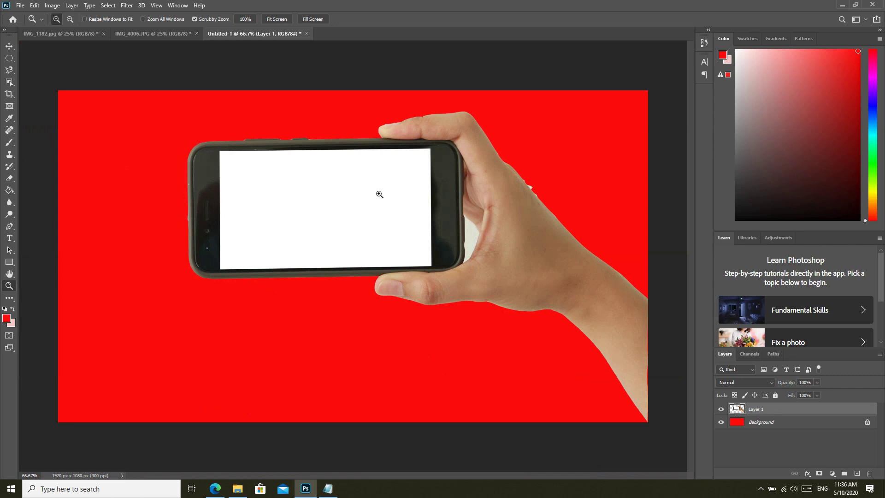
click(9, 46)
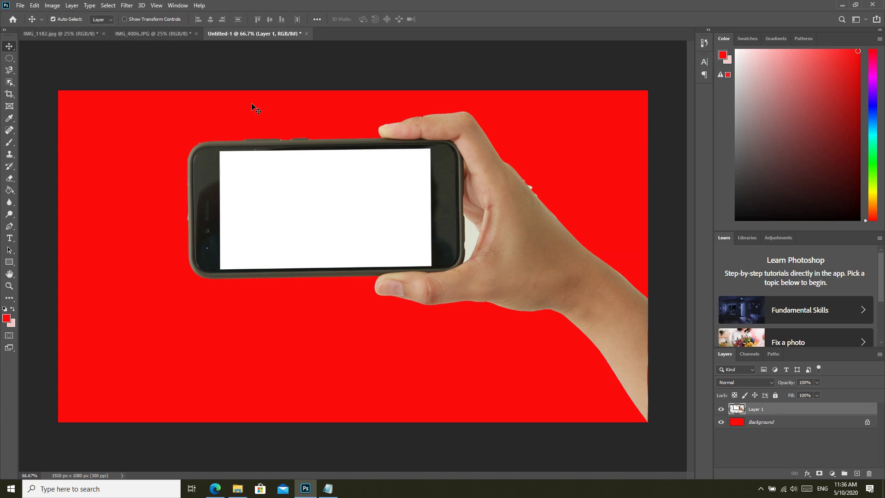